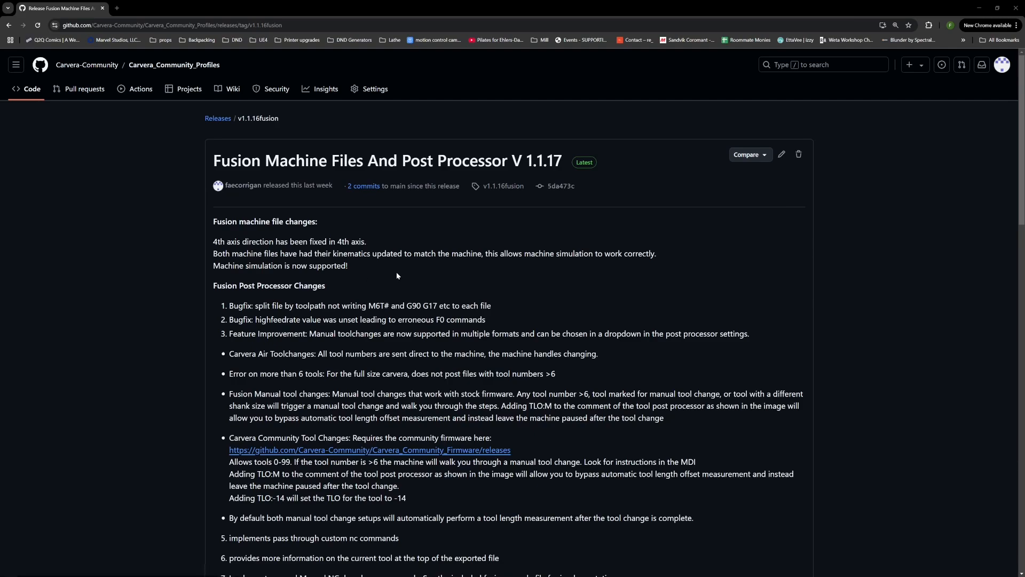
# Step: Download fusion360Profile1.17.zip from the release assets and open its CarveraFusionPresetManufacturing v19 file in Fusion
pyautogui.scroll(-15, 396, 276)
pyautogui.scroll(-3, 391, 282)
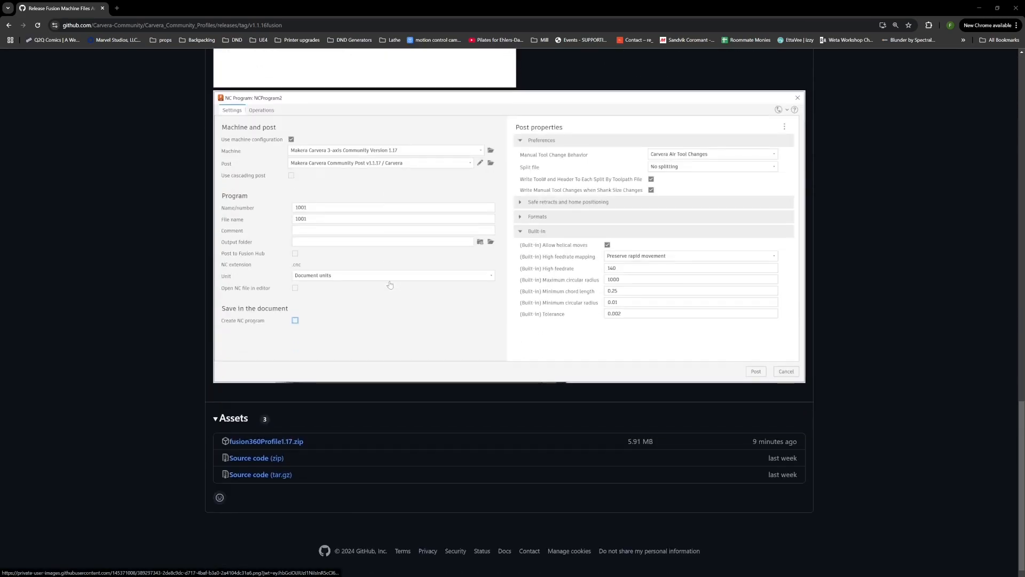
pyautogui.click(287, 447)
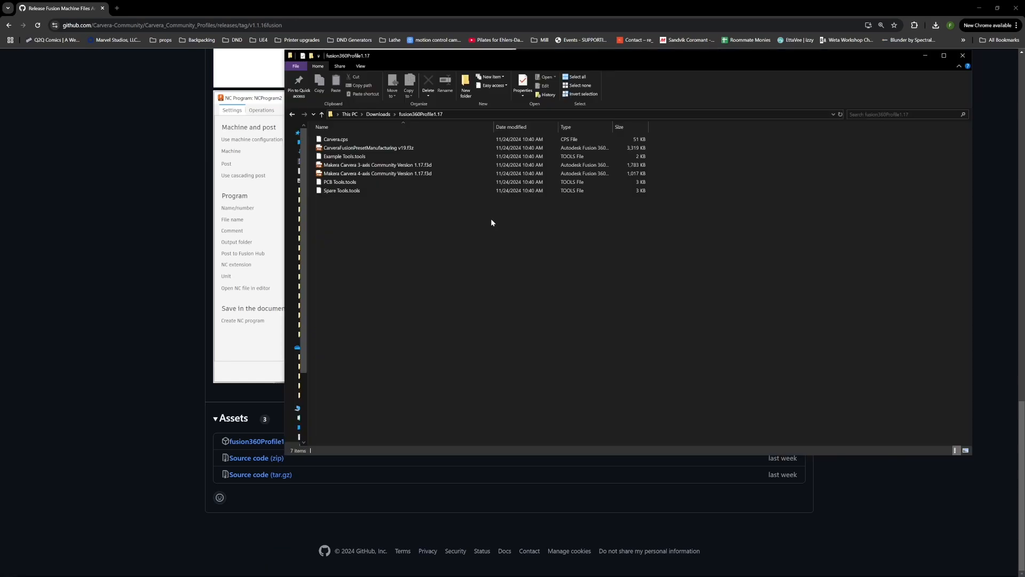
pyautogui.click(416, 149)
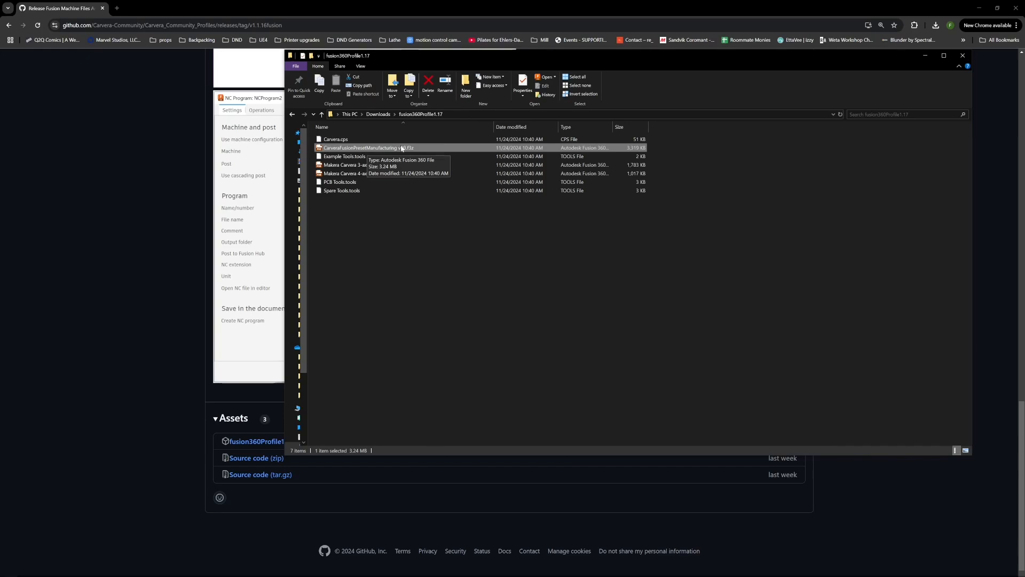
pyautogui.click(584, 247)
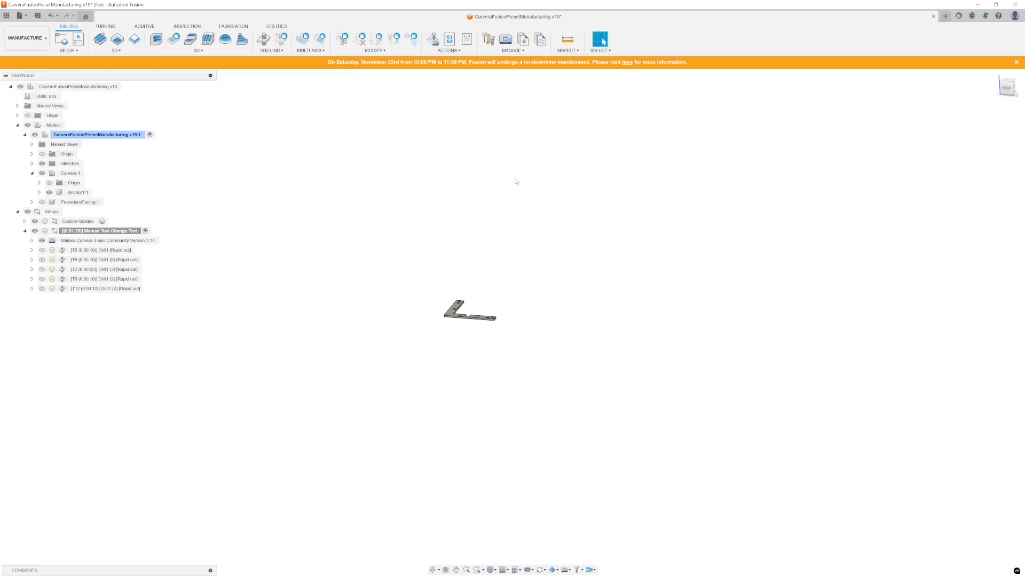
# Step: Delete the Makera Carvera 3-axis and 4-axis Community Version 1.17 machines from the local machine library
pyautogui.click(503, 44)
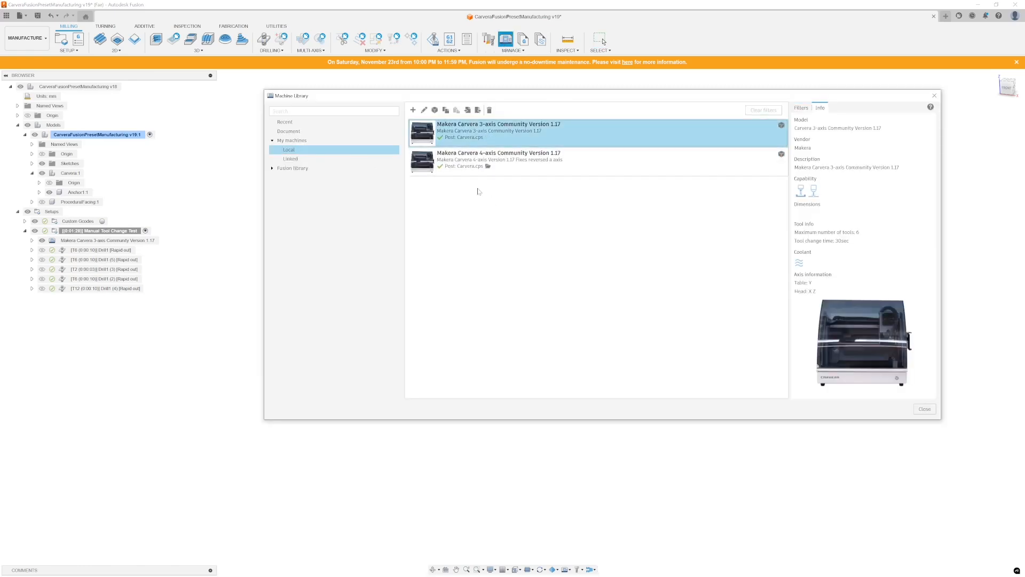
pyautogui.click(475, 161)
pyautogui.click(489, 110)
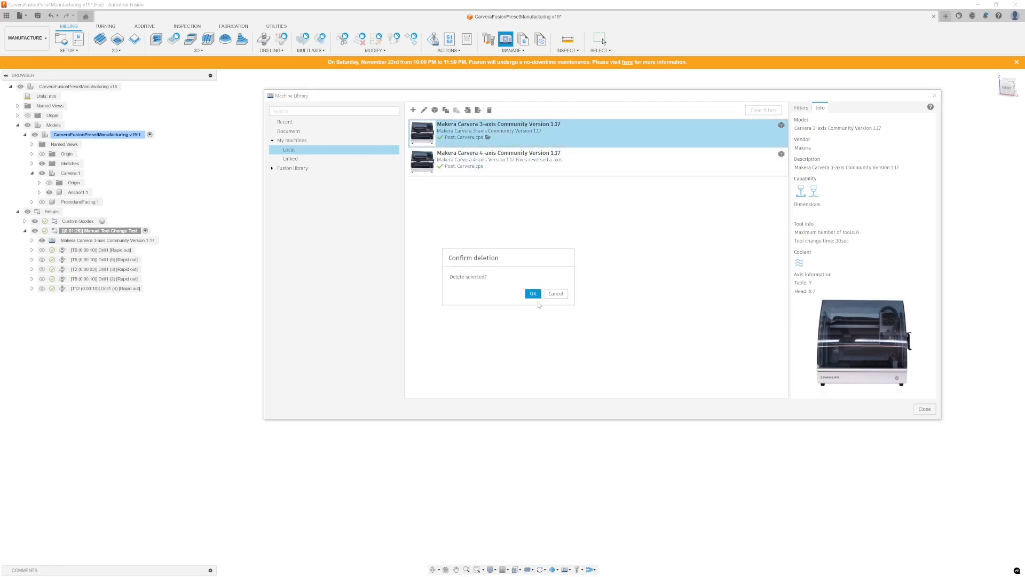
pyautogui.click(530, 295)
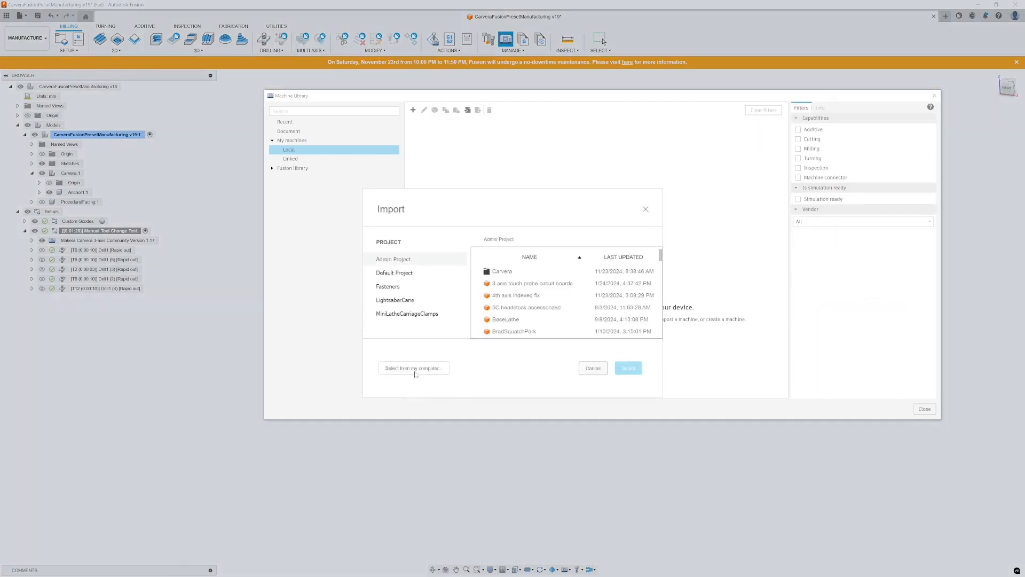
# Step: Import the Makera Carvera 3-axis Community Version 1.17 machine file from the computer into Admin Project and open its model definition
pyautogui.click(415, 370)
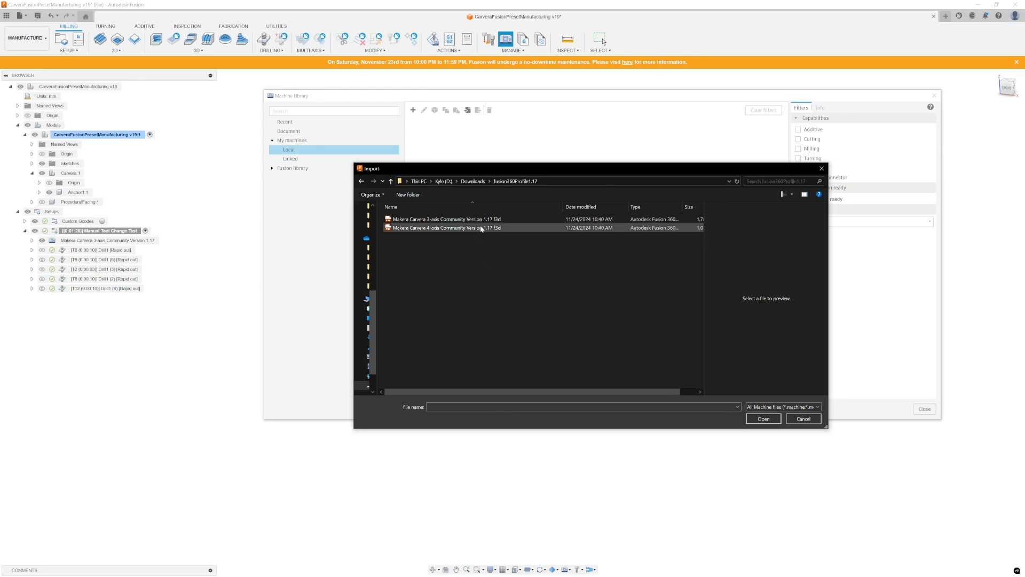
pyautogui.click(453, 219)
pyautogui.doubleClick(454, 220)
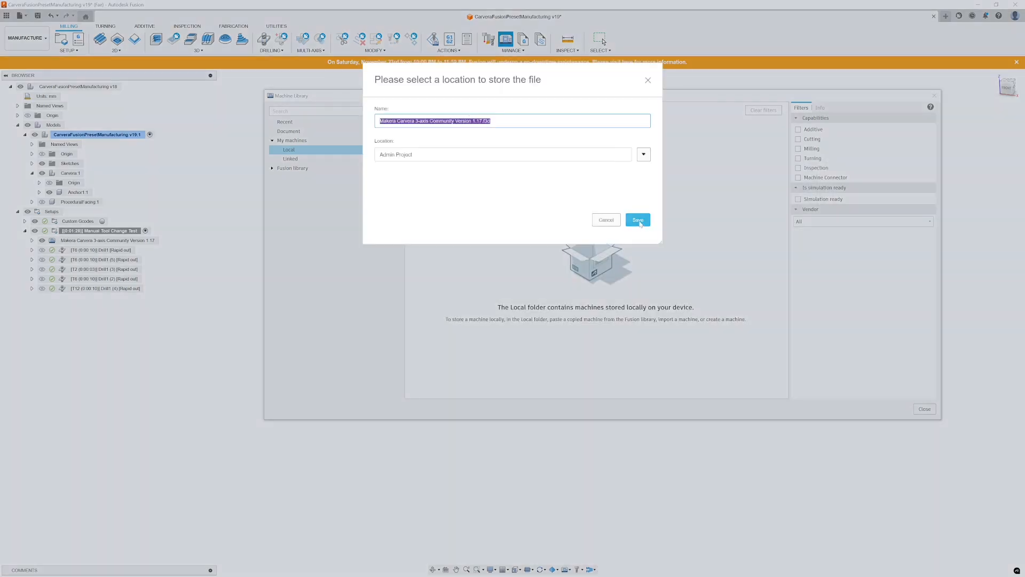
pyautogui.click(639, 220)
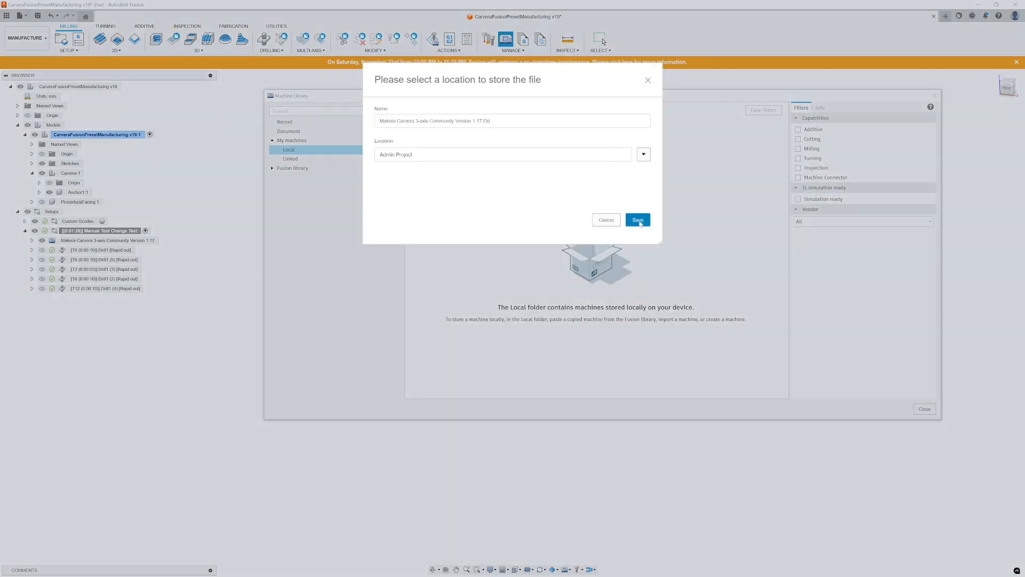
pyautogui.click(424, 110)
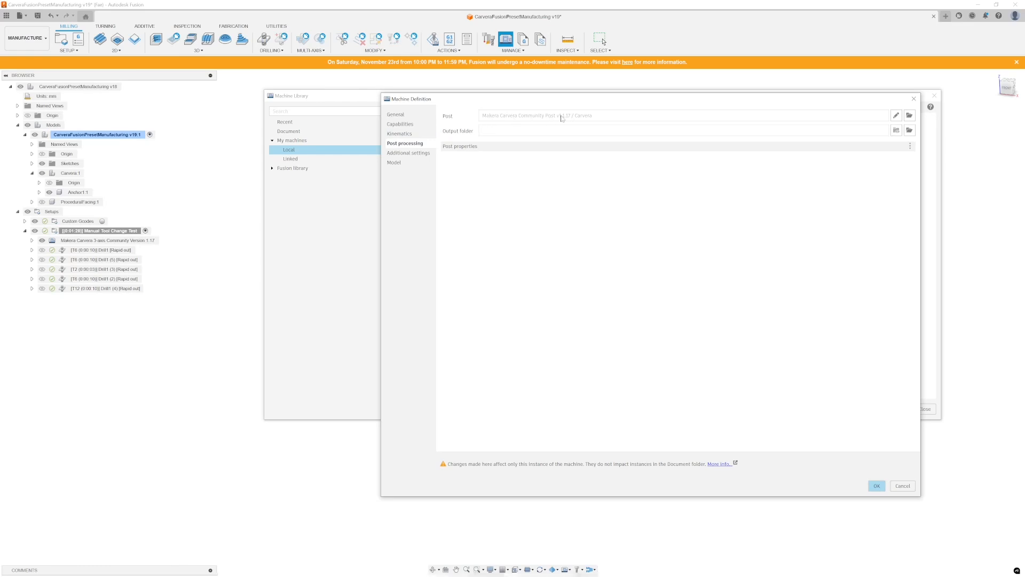
pyautogui.click(395, 163)
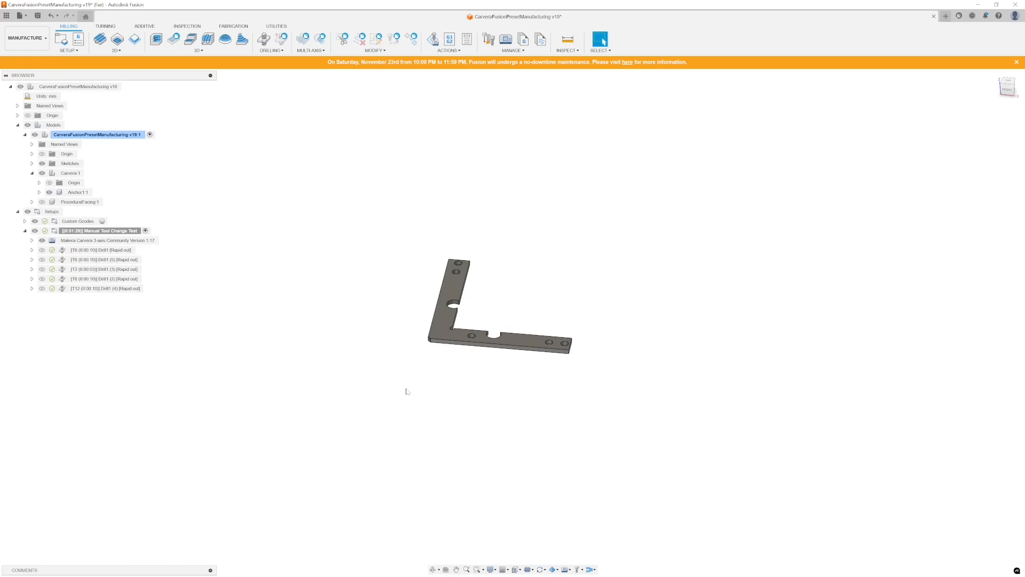
# Step: Alternate between the Manual Tool Change Test and Custom Gcodes setups to compare their 3-axis and 4-axis machine models
pyautogui.click(102, 231)
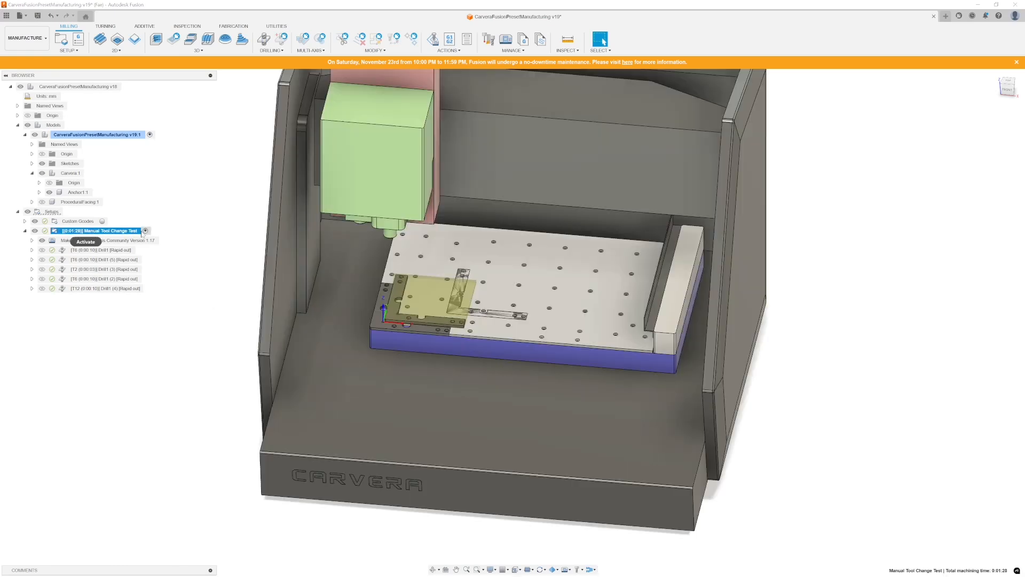
pyautogui.click(79, 221)
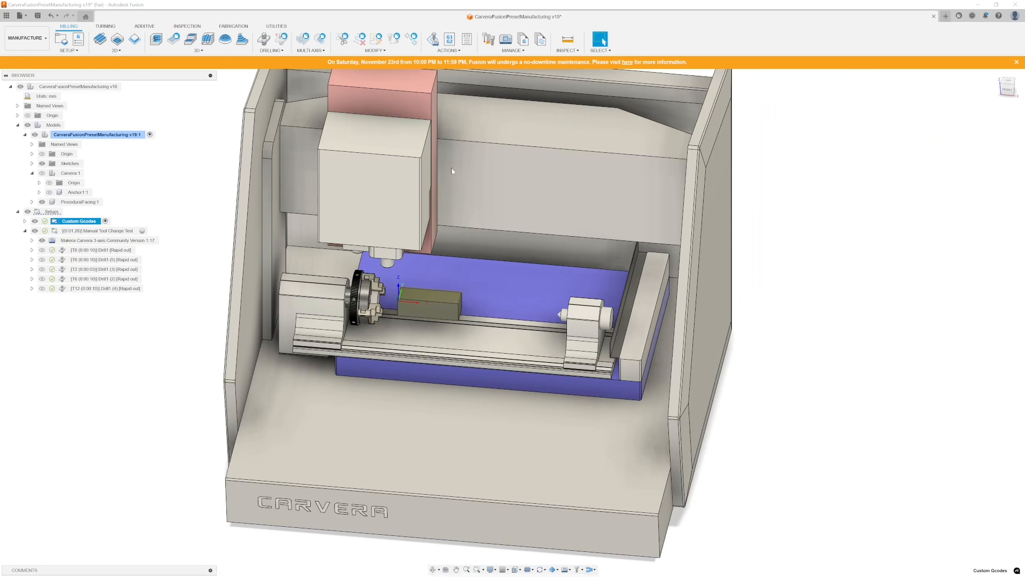
pyautogui.click(142, 230)
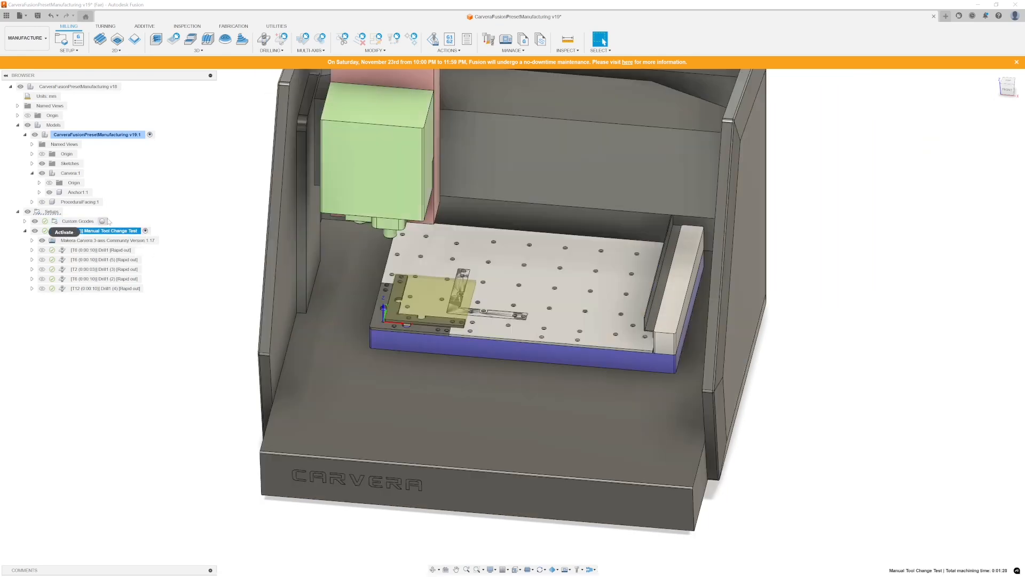
pyautogui.click(106, 221)
pyautogui.click(143, 230)
pyautogui.click(105, 221)
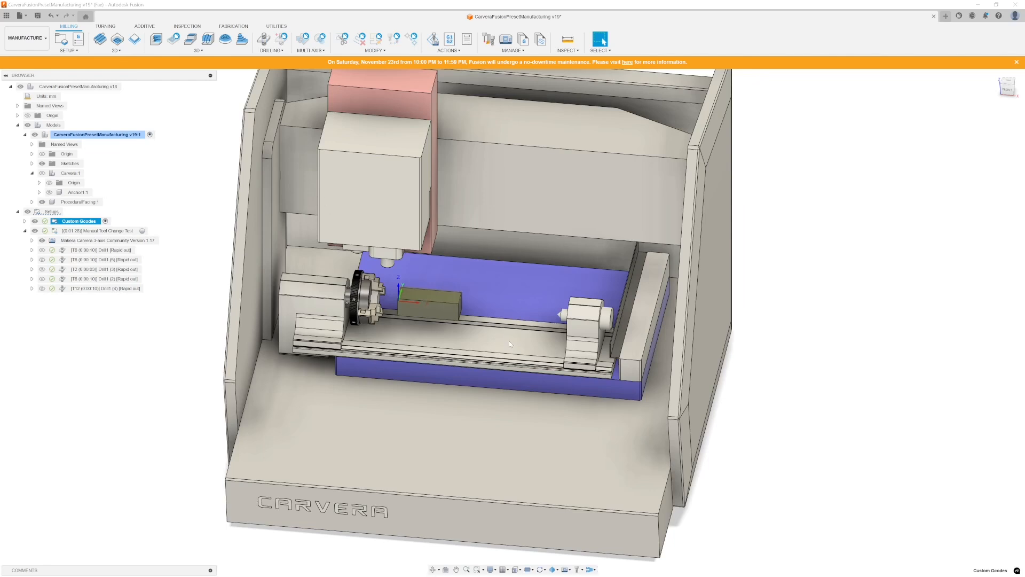
# Step: Try out the visibility toggle and the Show machine and Transparent display options on the Custom Gcodes setup
pyautogui.press('v')
pyautogui.press('v')
pyautogui.press('v')
pyautogui.press('v')
pyautogui.click(570, 570)
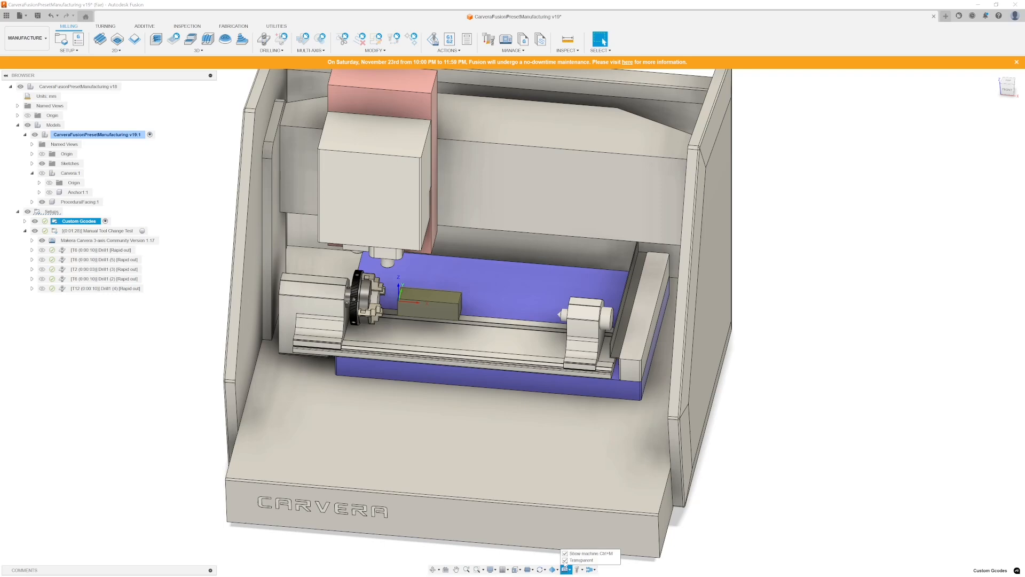
pyautogui.click(564, 559)
pyautogui.click(565, 560)
pyautogui.click(565, 553)
# Step: Start a machine simulation of the Manual Tool Change Test setup
pyautogui.click(136, 231)
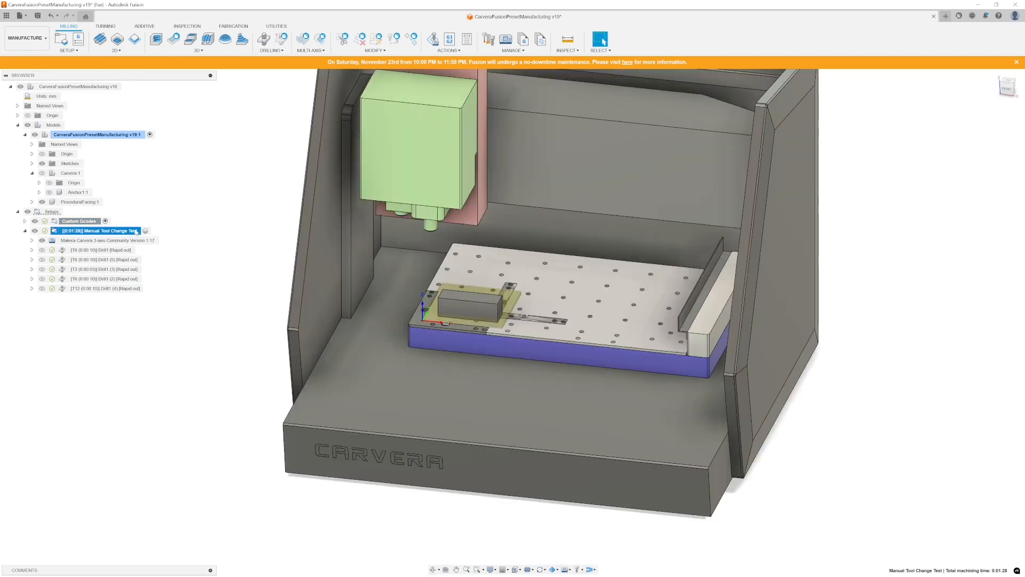
pyautogui.rightClick(137, 232)
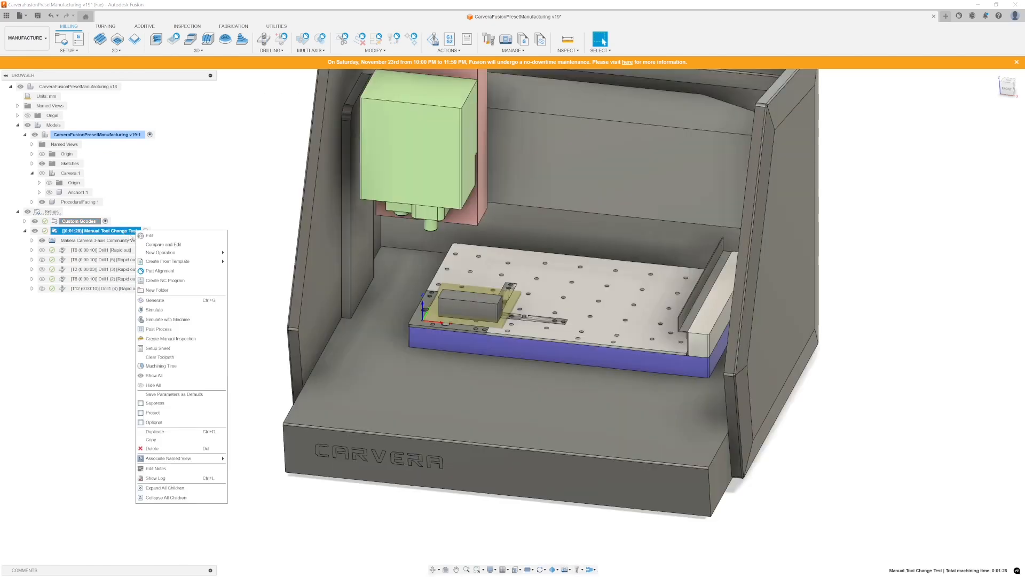
pyautogui.click(166, 319)
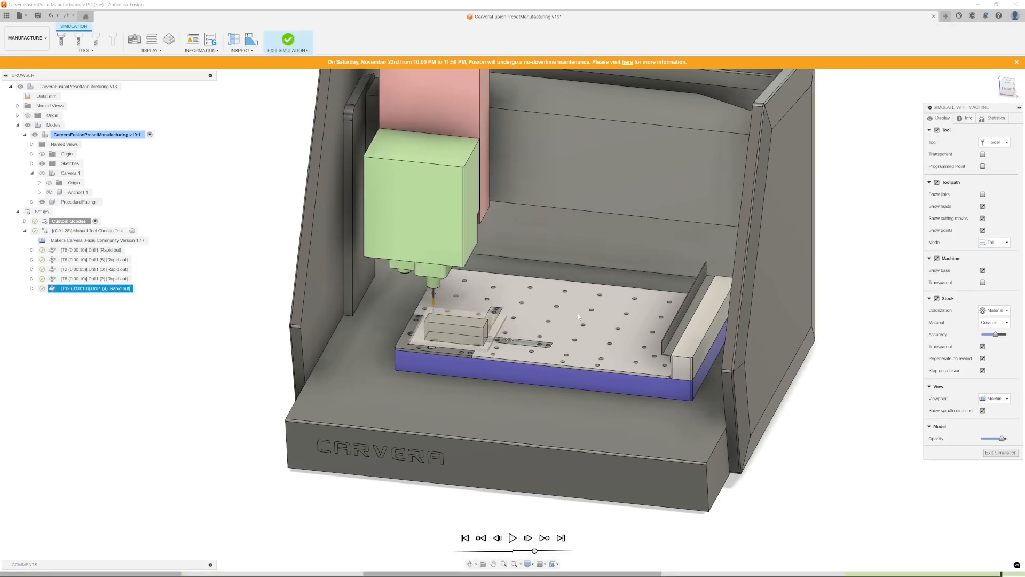
# Step: Set the simulation viewpoint to Model and play the toolpath simulation
pyautogui.click(945, 398)
pyautogui.click(945, 397)
pyautogui.click(1002, 399)
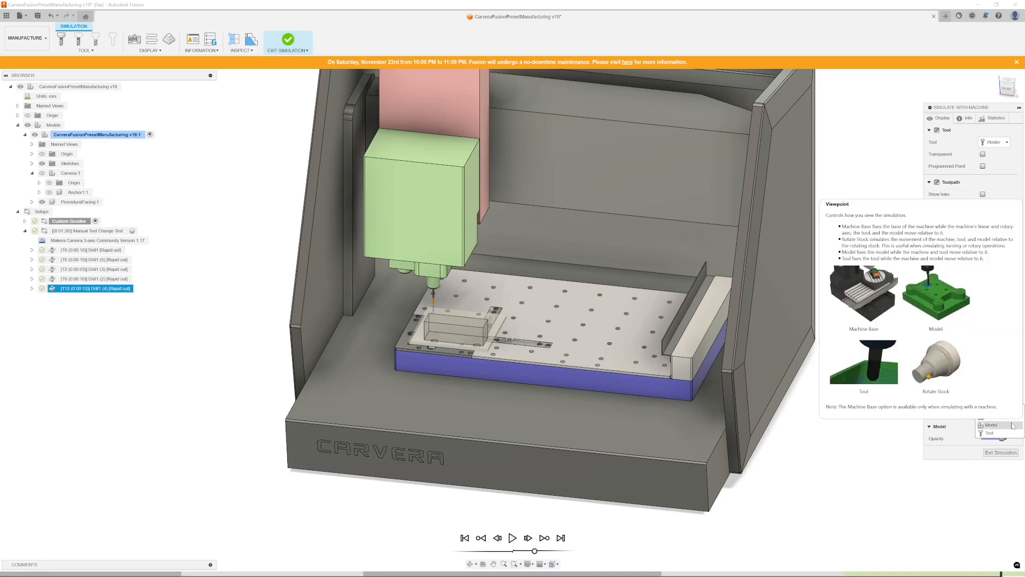
pyautogui.click(1012, 425)
pyautogui.click(512, 537)
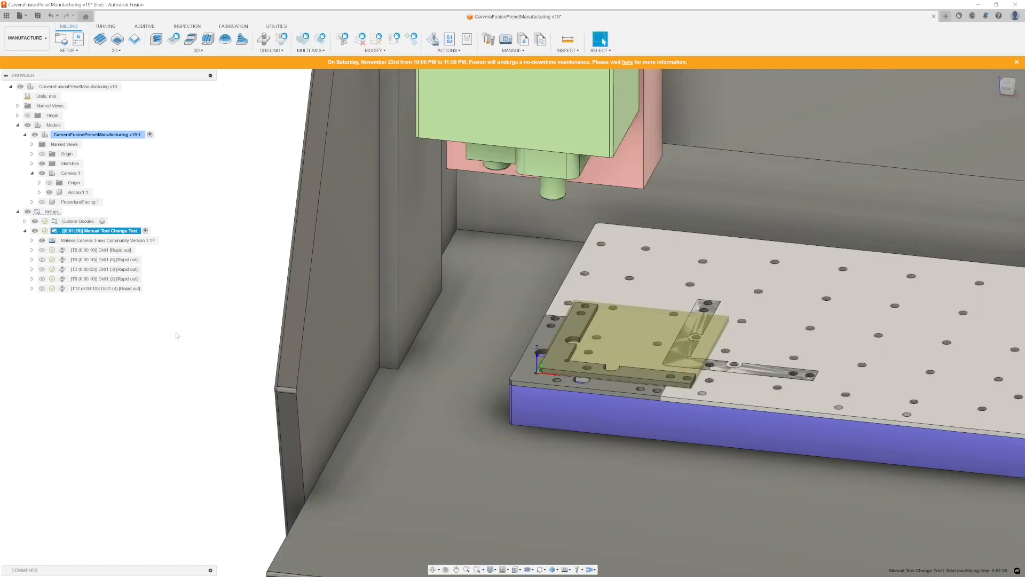
# Step: Try orienting the Manual Tool Change Test setup's work coordinate system by X & Y axes, using two edges at the part's corner
pyautogui.rightClick(107, 231)
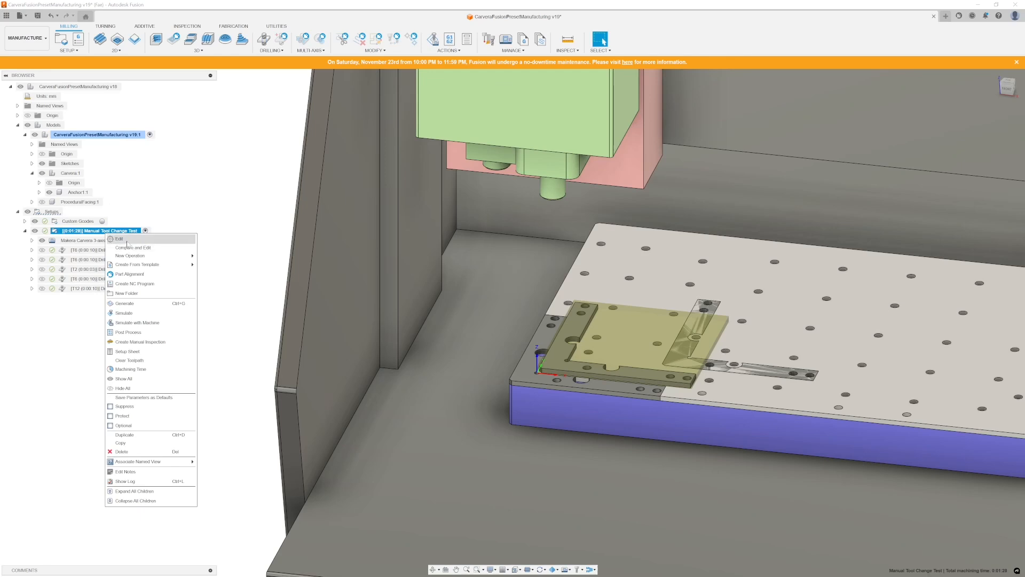
pyautogui.click(127, 240)
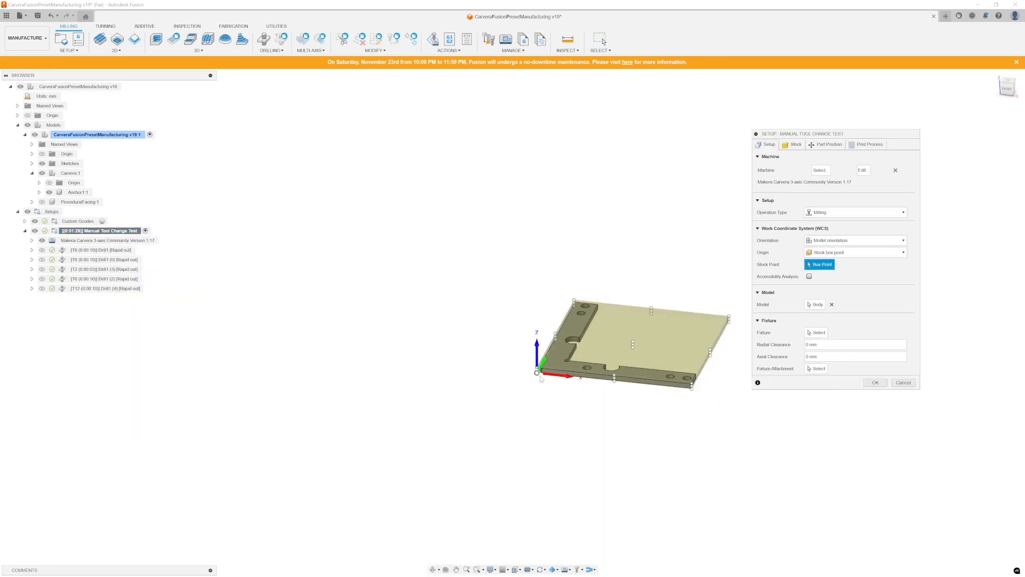
pyautogui.scroll(-1, 540, 378)
pyautogui.scroll(4, 539, 377)
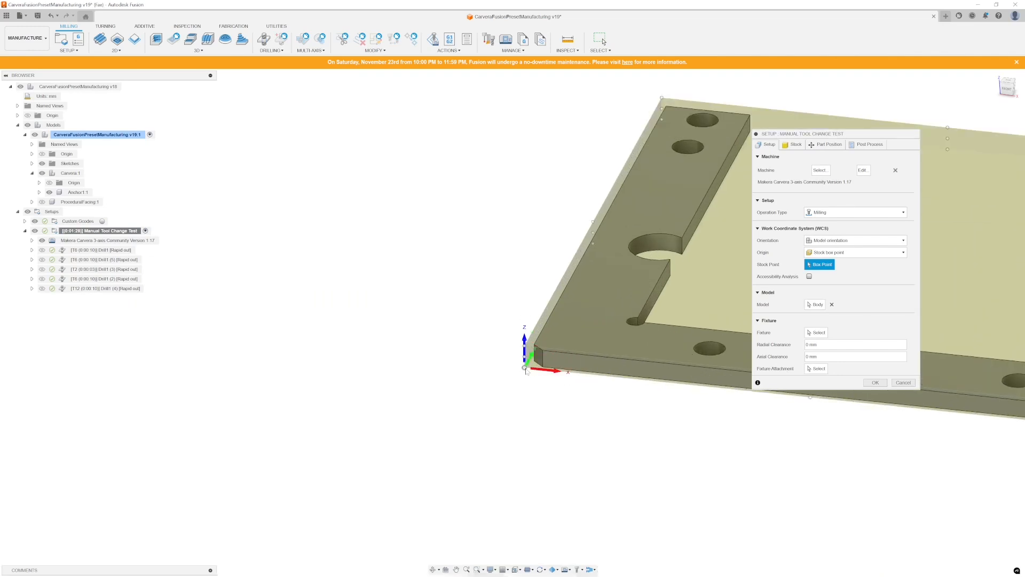
pyautogui.moveTo(582, 377); pyautogui.dragTo(567, 380, button='middle')
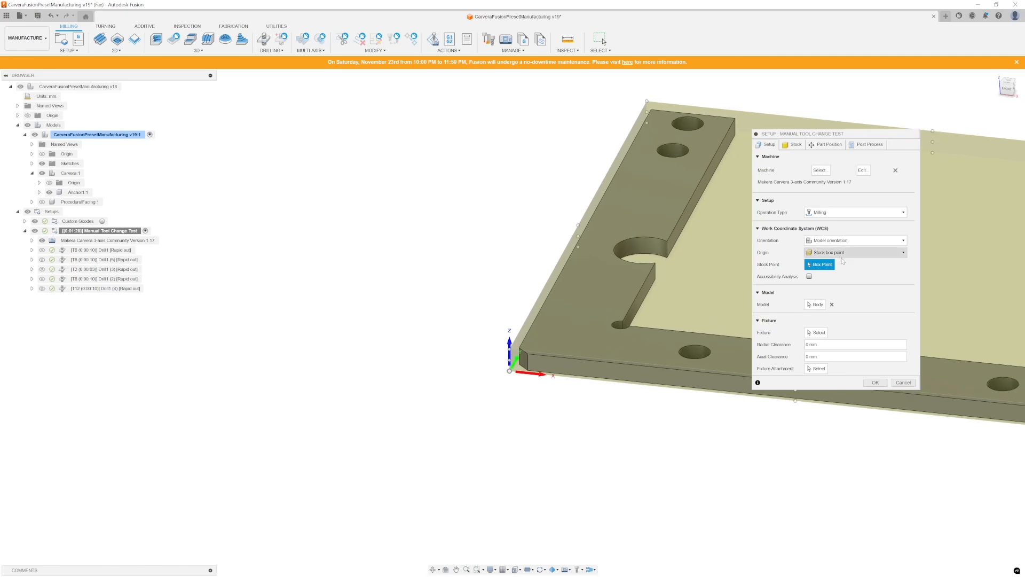
pyautogui.click(842, 241)
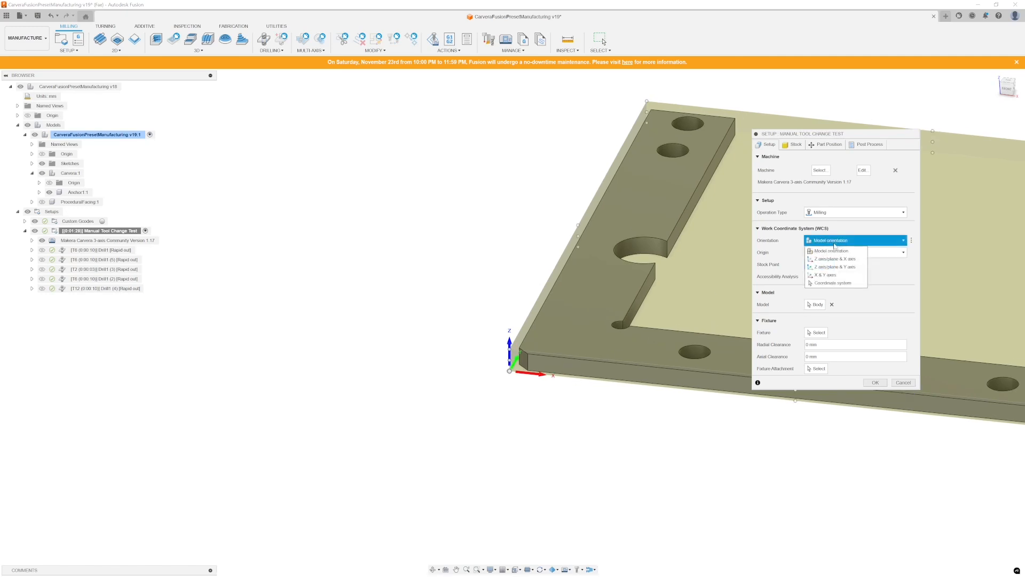
pyautogui.click(838, 275)
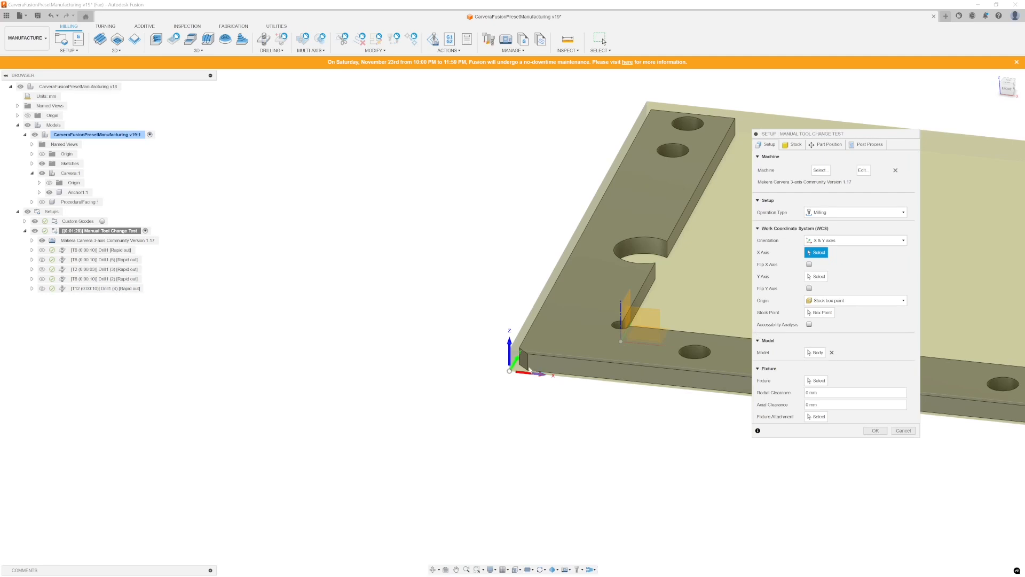
pyautogui.click(523, 365)
pyautogui.click(555, 376)
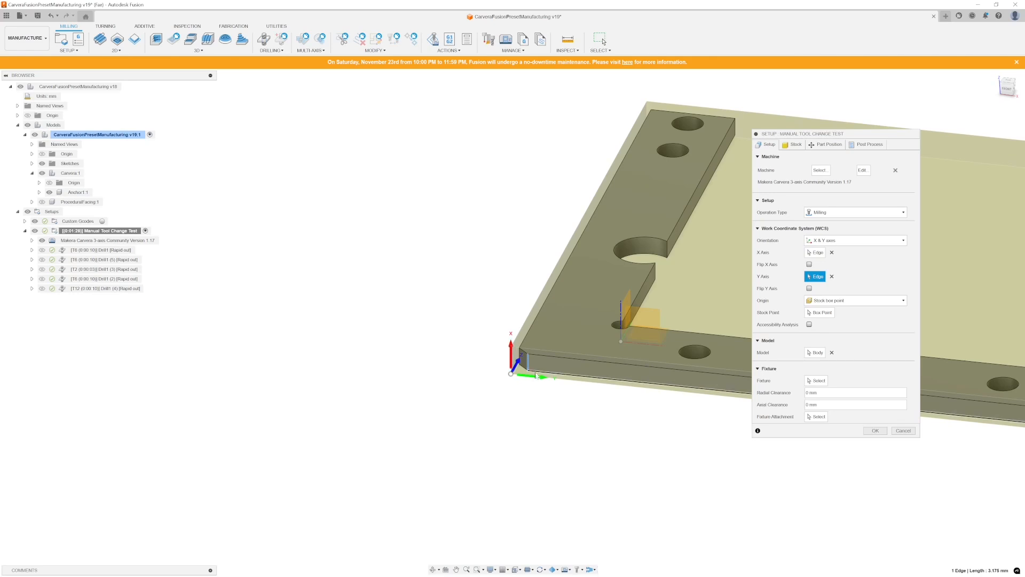
pyautogui.press('Escape')
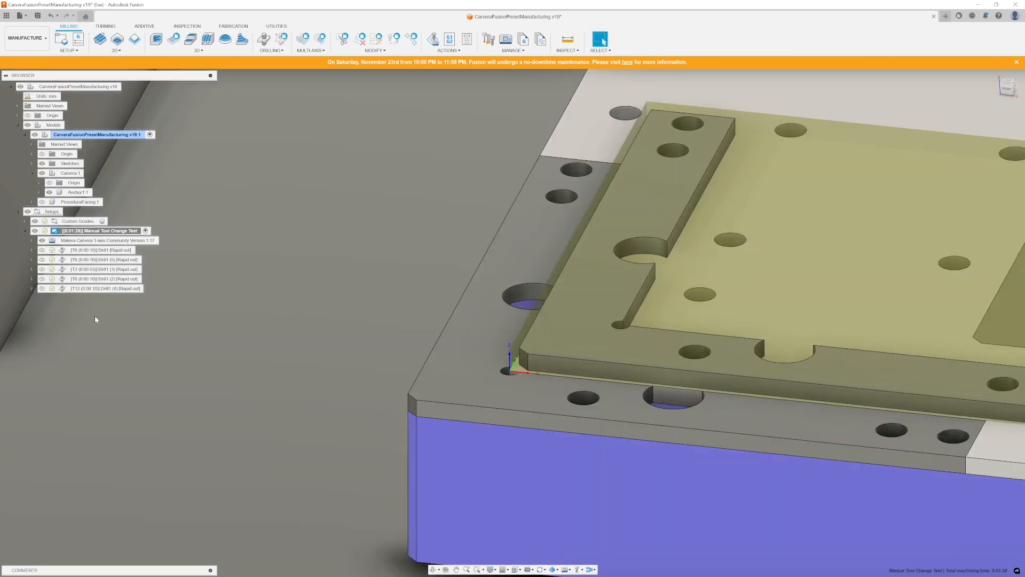
# Step: Edit the Manual Tool Change Test setup's part position and pick the origin at the L-shaped anchor's inner corner as the table attach point
pyautogui.rightClick(87, 232)
pyautogui.click(103, 239)
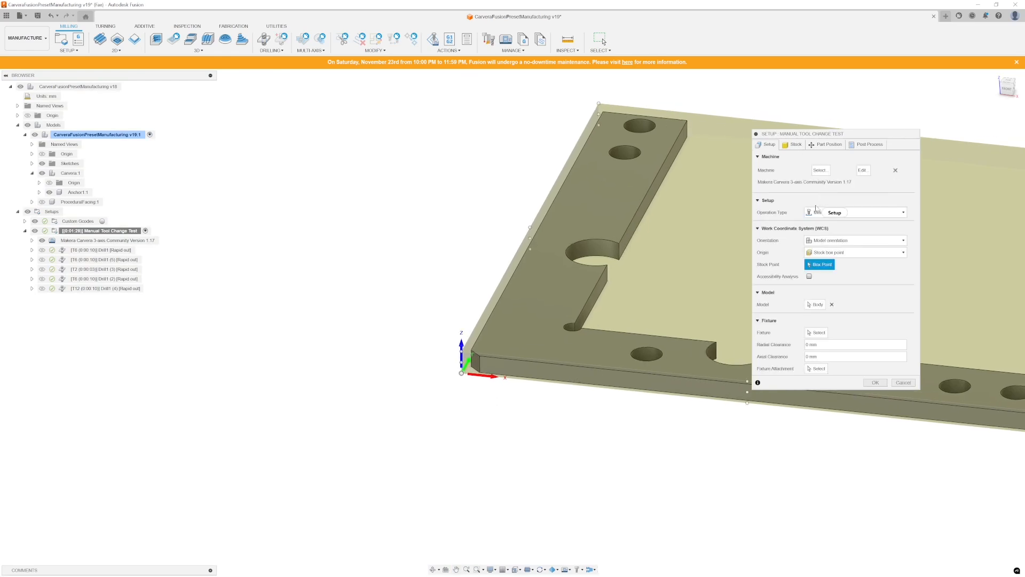
pyautogui.click(825, 144)
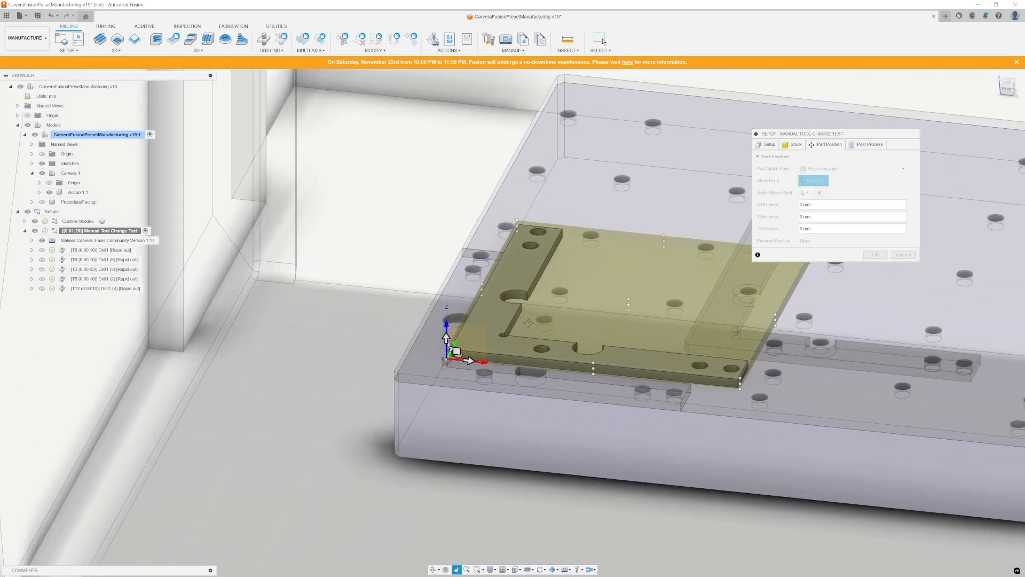
pyautogui.click(815, 168)
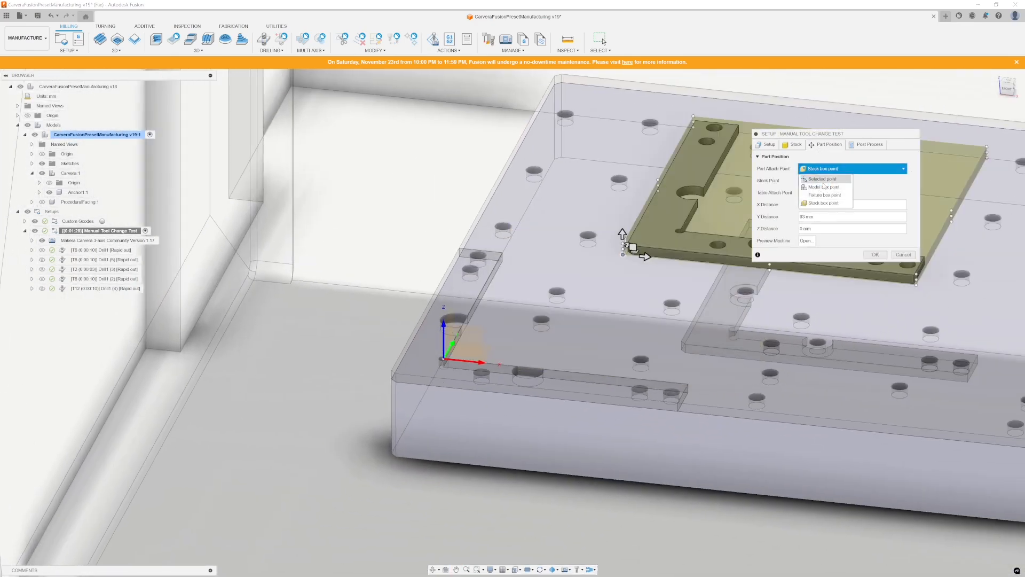
pyautogui.click(820, 172)
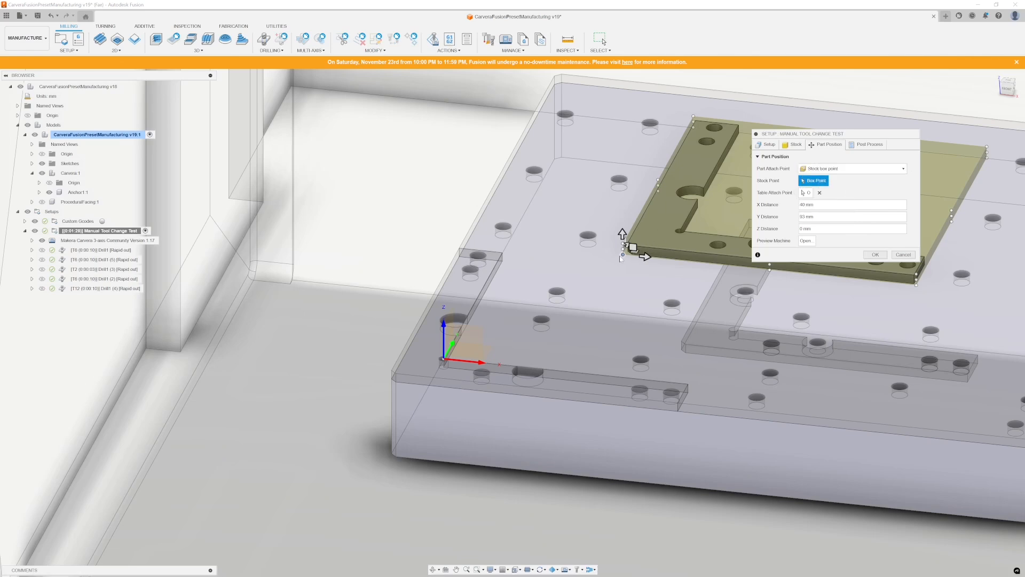
pyautogui.click(806, 193)
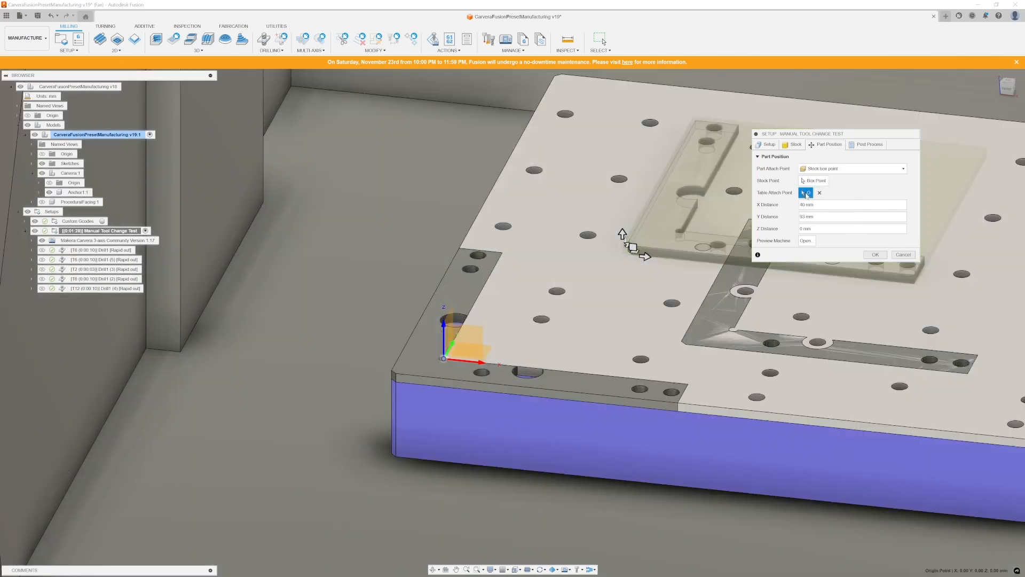
pyautogui.click(444, 360)
# Step: Set the part position's X Distance and Y Distance to 0 and accept the setup
pyautogui.moveTo(823, 204); pyautogui.dragTo(785, 213)
pyautogui.write('1')
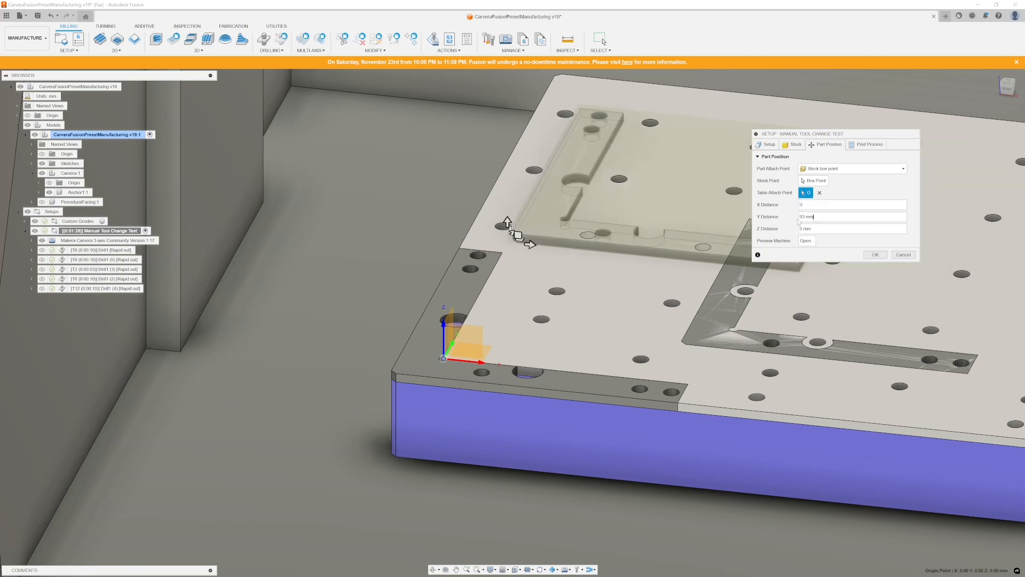
pyautogui.press('Tab')
pyautogui.write('0')
pyautogui.press('Tab')
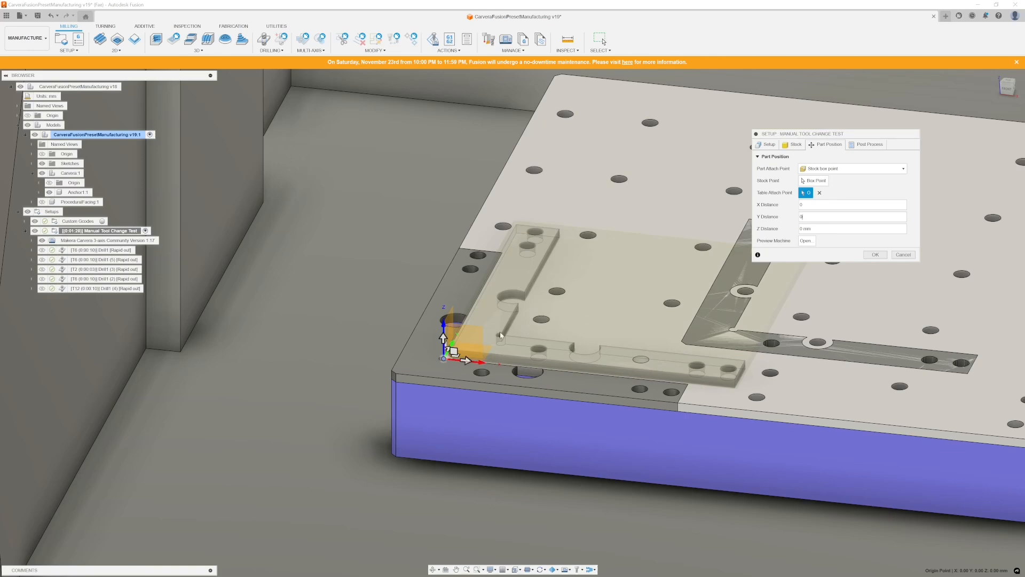
pyautogui.press('Return')
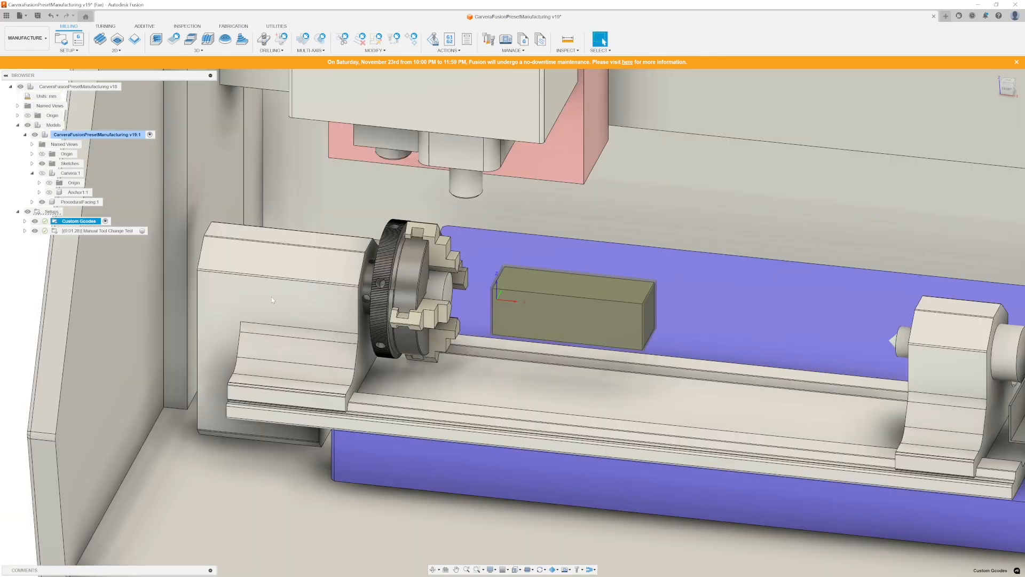
# Step: Edit the Custom Gcodes setup's part position and pick the circular edge at the rotary chuck's centre as the table attach point
pyautogui.rightClick(80, 222)
pyautogui.click(94, 228)
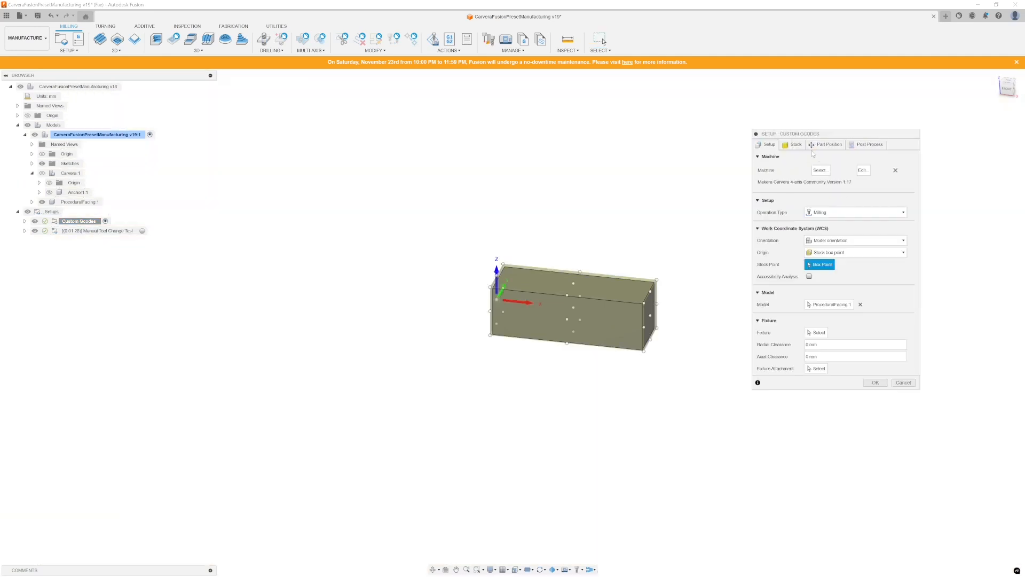
pyautogui.keyDown('shift'); pyautogui.moveTo(522, 329); pyautogui.dragTo(569, 305, button='middle'); pyautogui.keyUp('shift')
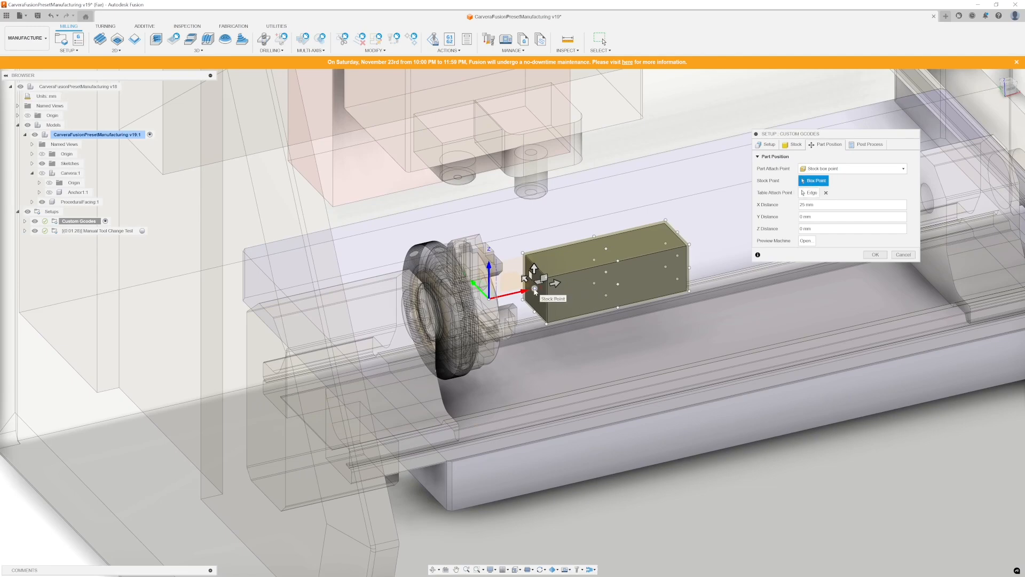
pyautogui.moveTo(538, 293); pyautogui.dragTo(621, 275, button='middle')
pyautogui.scroll(3, 622, 276)
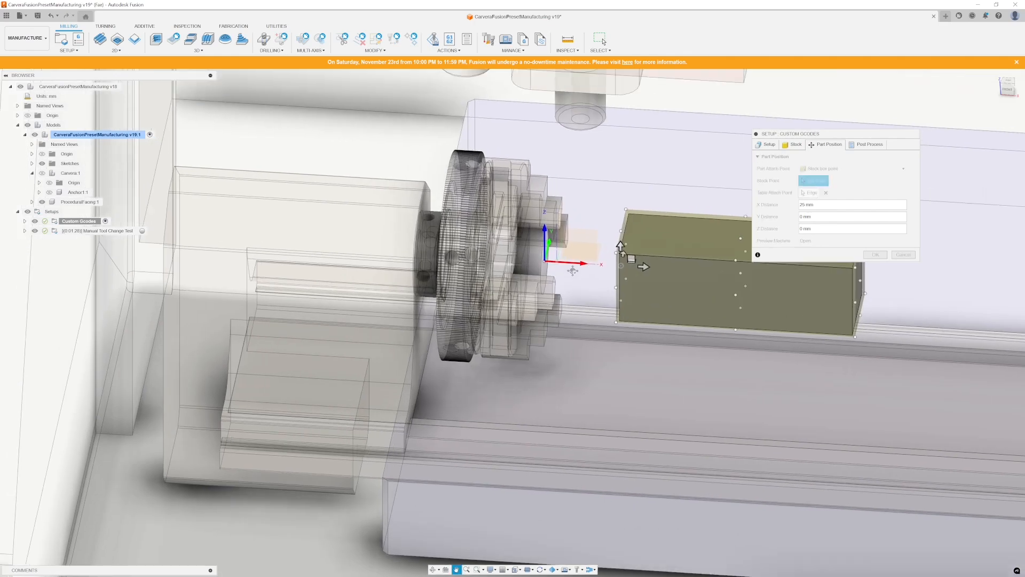
pyautogui.click(811, 193)
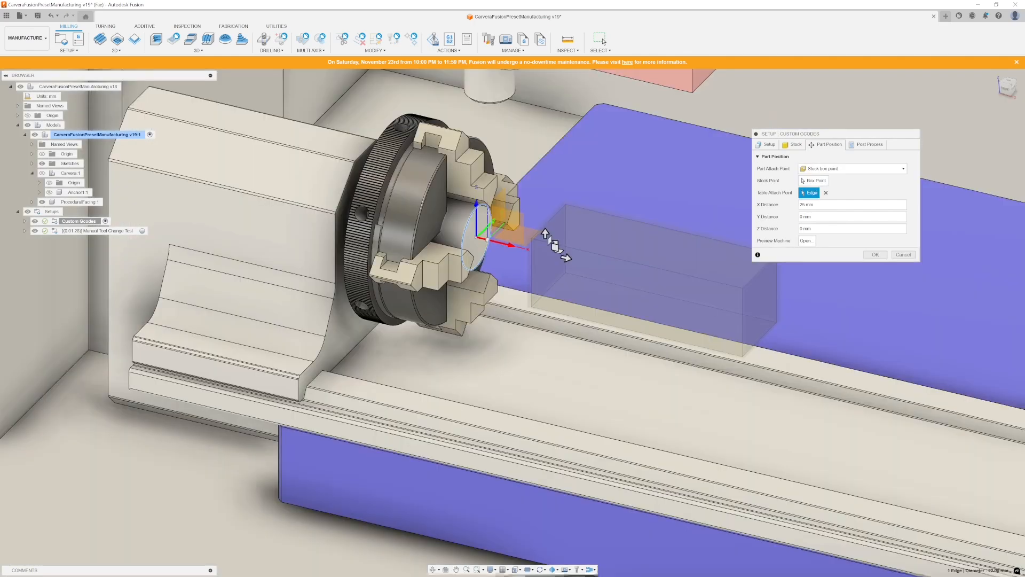
pyautogui.click(469, 227)
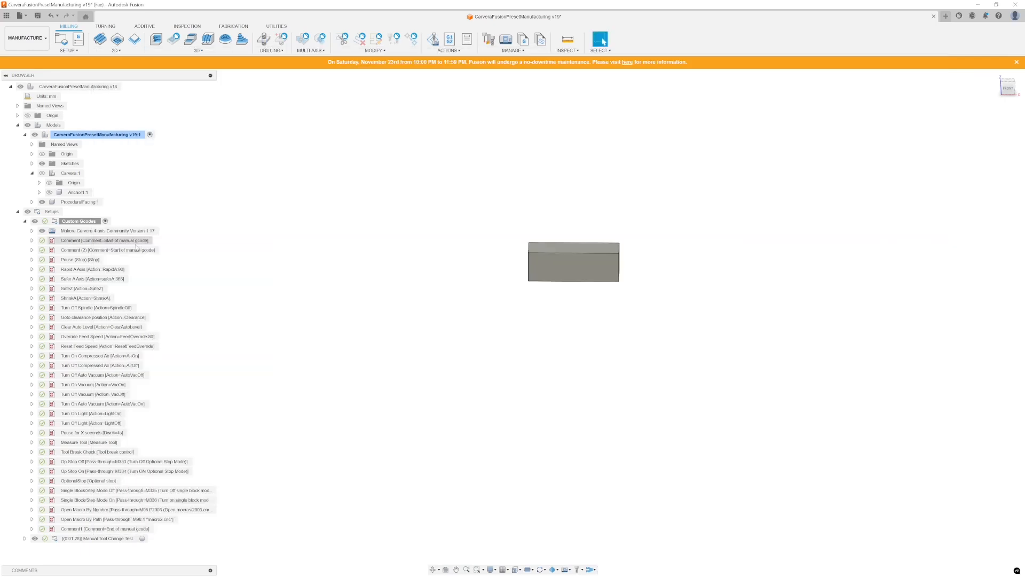
# Step: Examine the first Comment operation's Manual NC settings, including the available manual types and comment text, and the setup commands
pyautogui.click(68, 242)
pyautogui.doubleClick(67, 241)
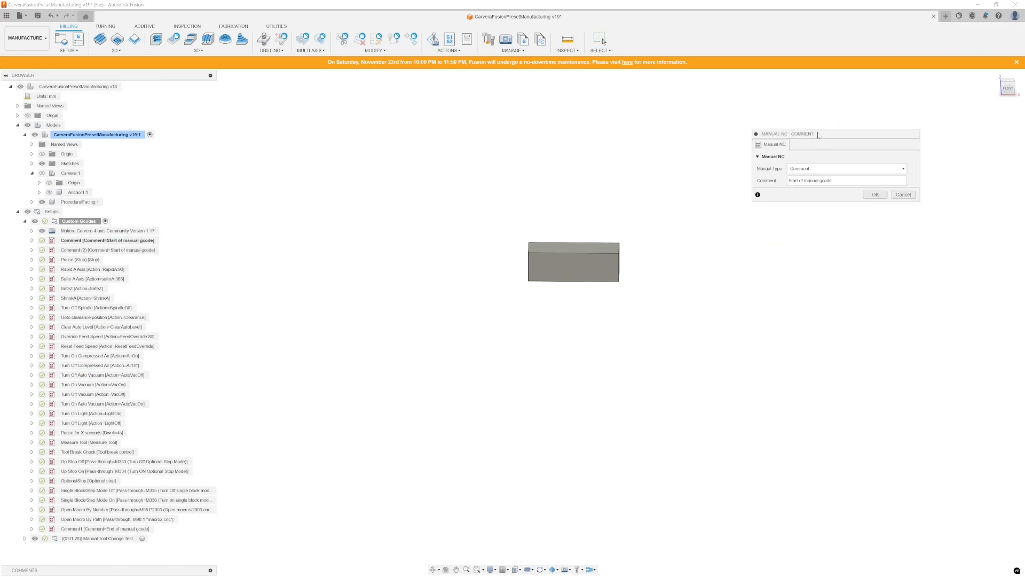
pyautogui.click(904, 194)
pyautogui.rightClick(90, 240)
pyautogui.click(106, 248)
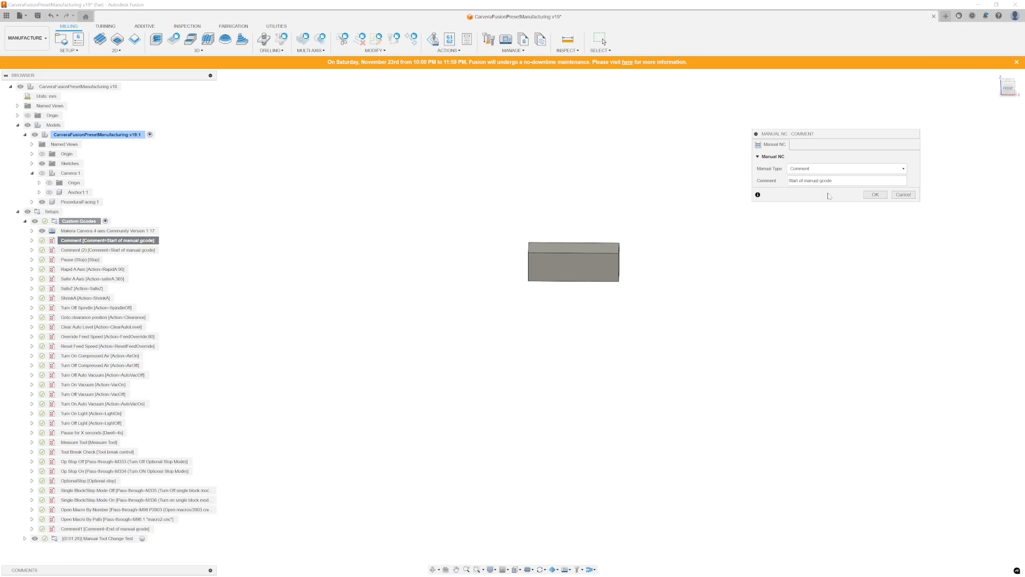
pyautogui.click(823, 168)
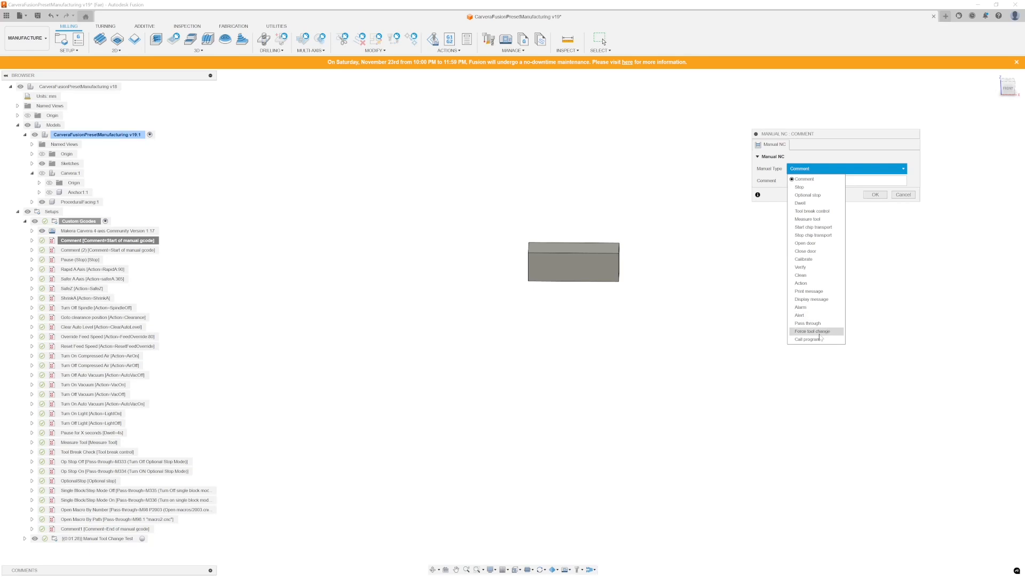
pyautogui.click(806, 179)
pyautogui.moveTo(832, 181); pyautogui.dragTo(772, 182)
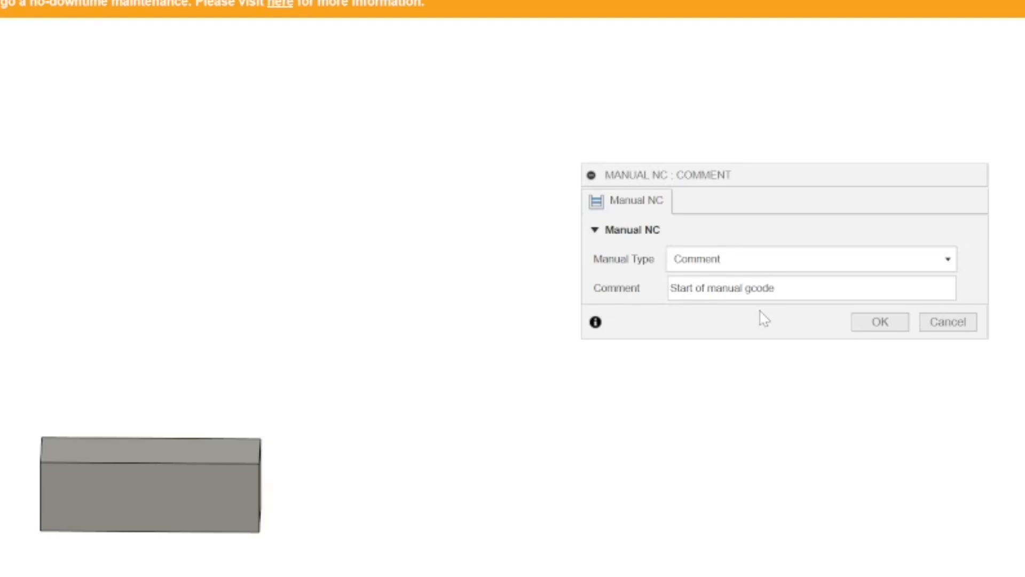
pyautogui.click(811, 258)
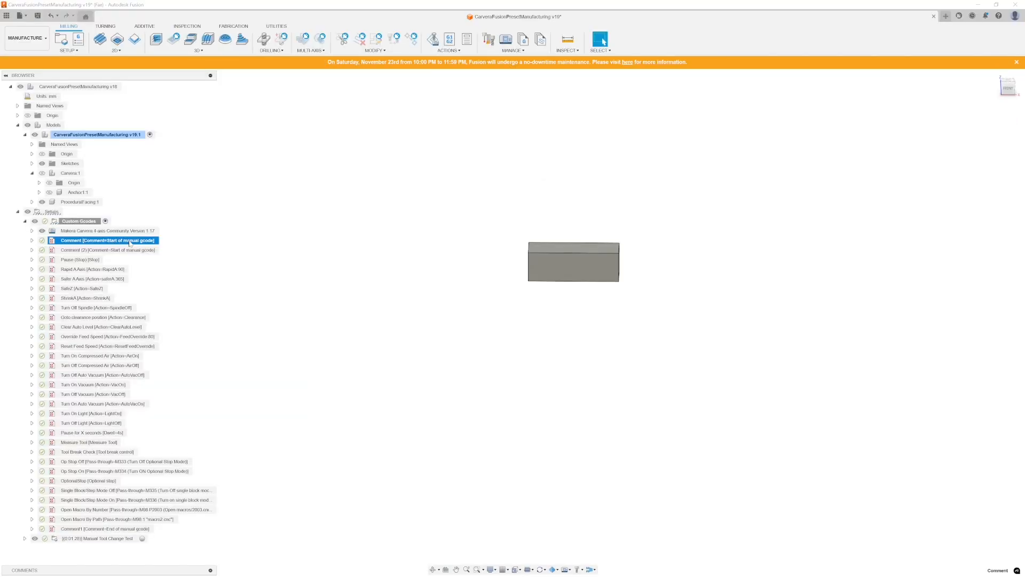
pyautogui.click(68, 51)
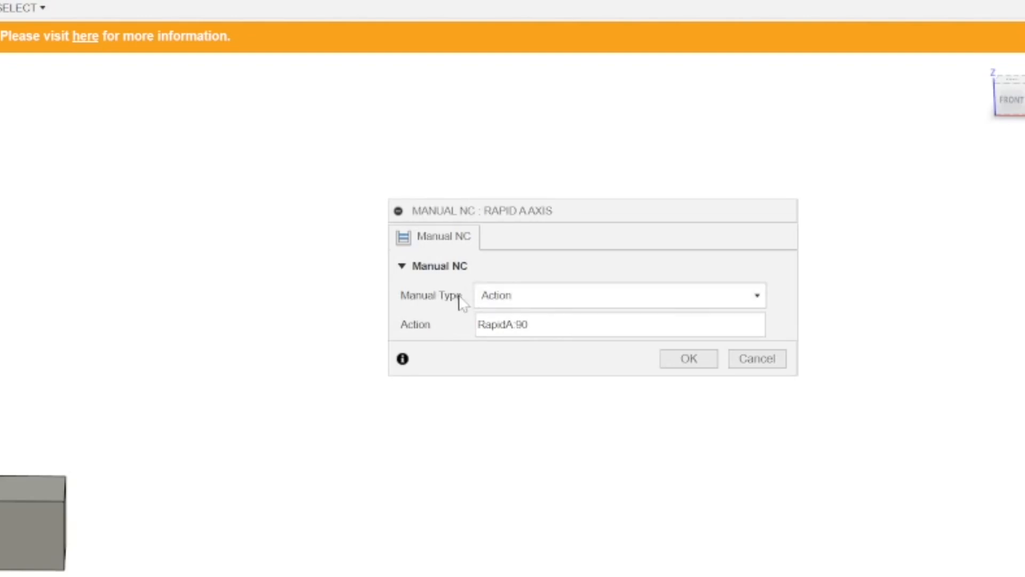
# Step: Examine the action syntax of the Rapid A Axis and Safer A Axis manual NC operations
pyautogui.moveTo(531, 325); pyautogui.dragTo(462, 334)
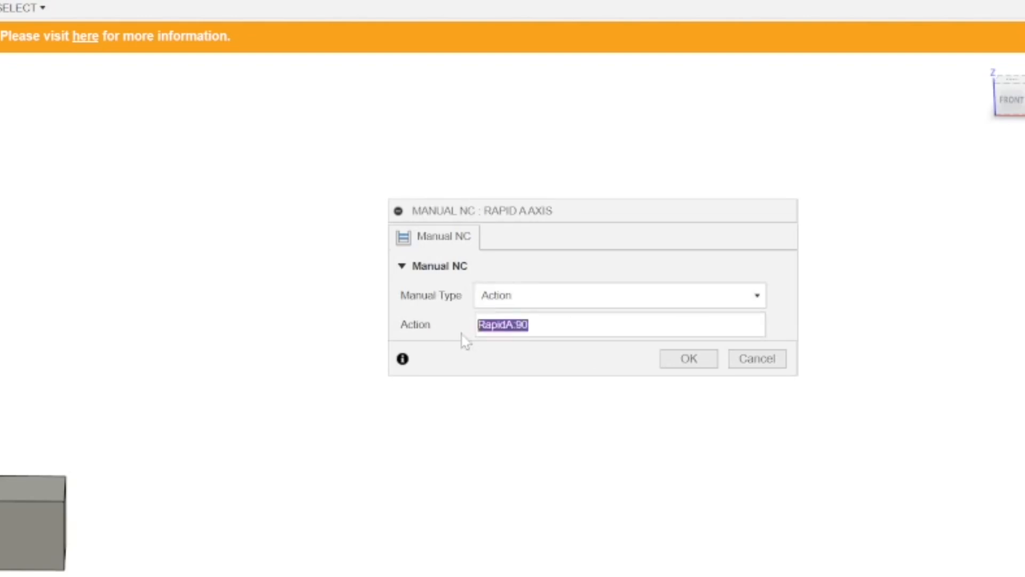
pyautogui.click(534, 324)
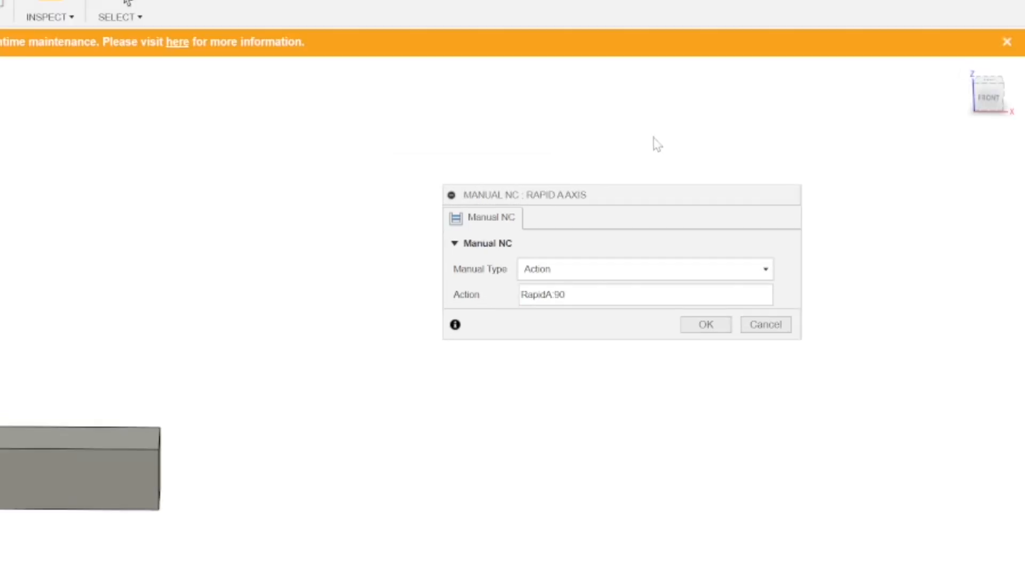
pyautogui.moveTo(552, 295); pyautogui.dragTo(520, 311)
pyautogui.click(565, 294)
pyautogui.click(521, 311)
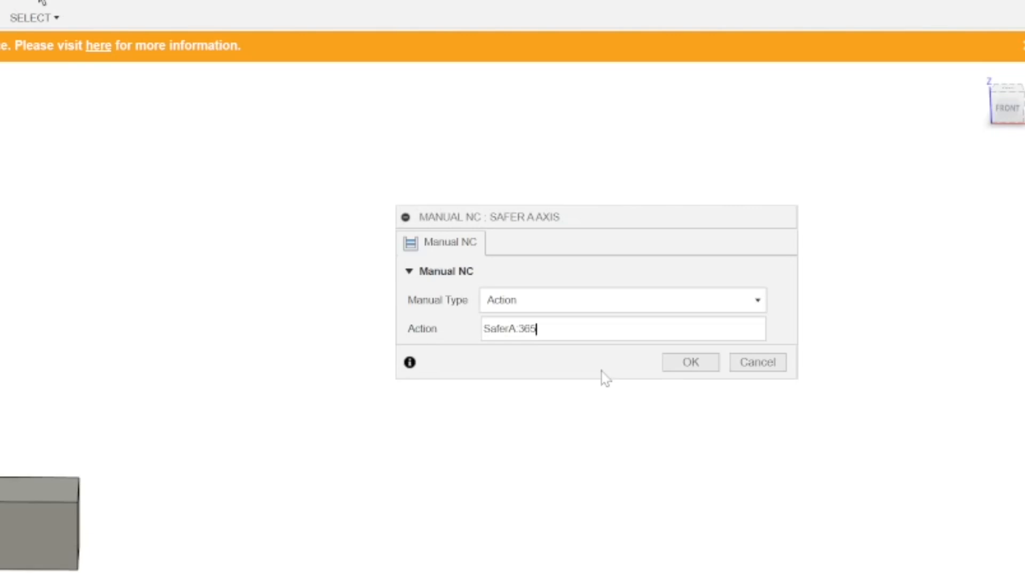
pyautogui.click(689, 362)
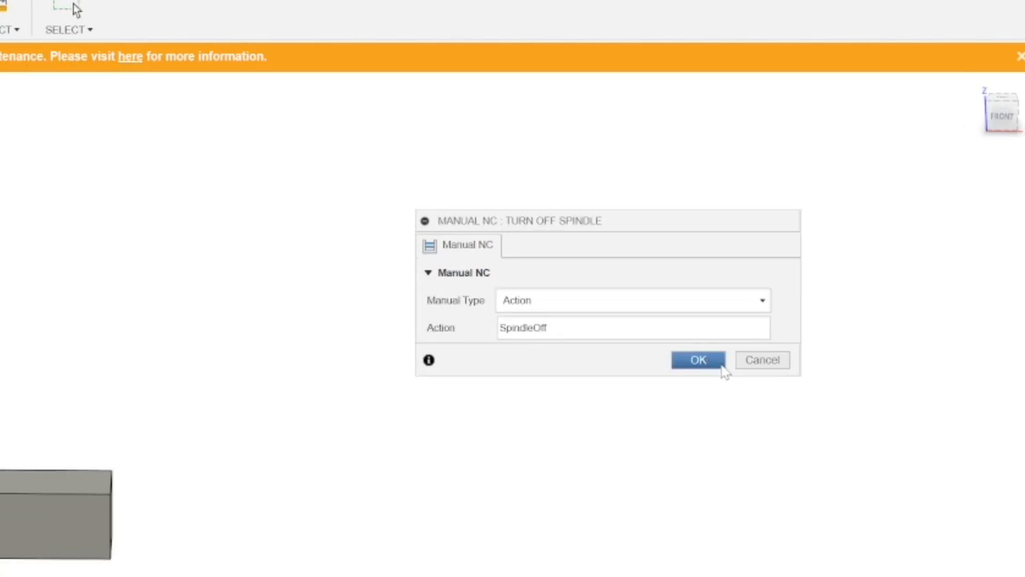
# Step: Review the manual NC actions for spindle off, clearance position, clearing auto level, and overriding and resetting the feed speed
pyautogui.click(722, 366)
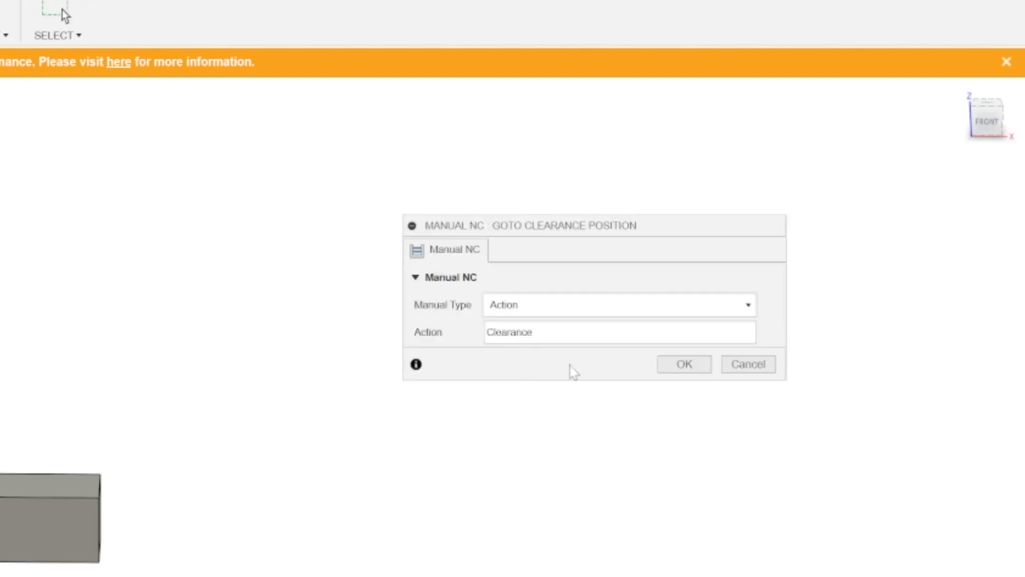
pyautogui.click(689, 368)
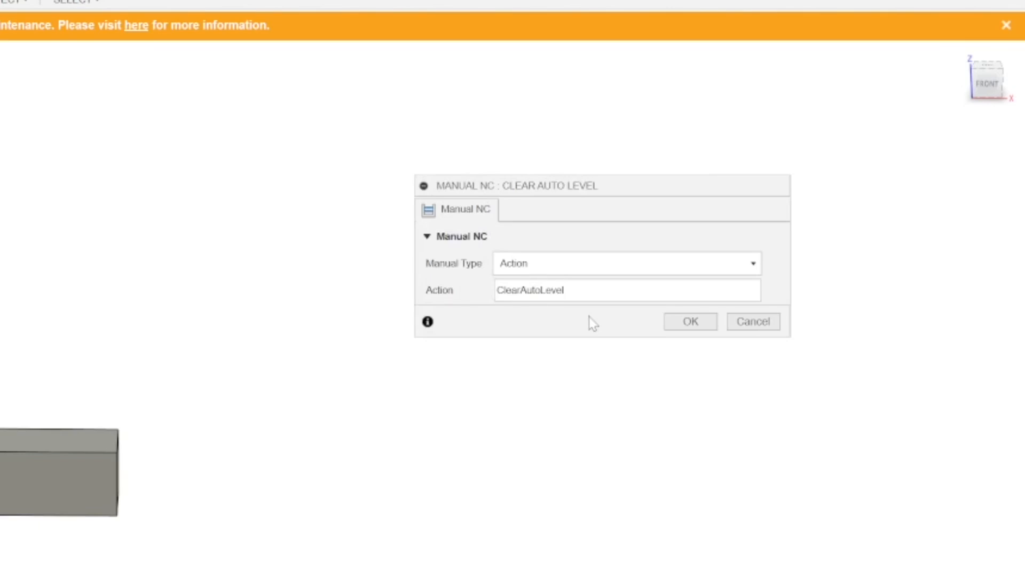
pyautogui.click(680, 322)
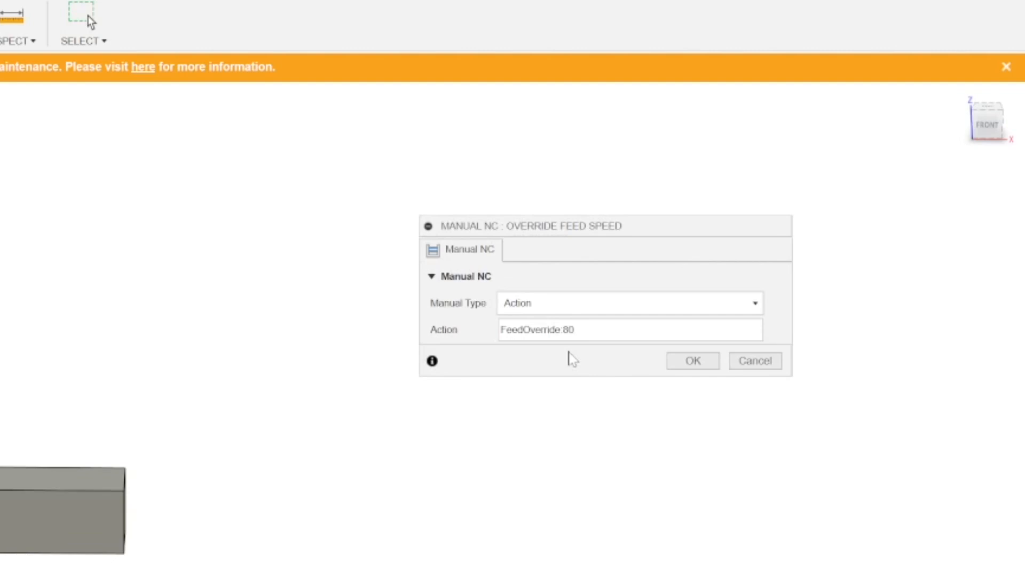
pyautogui.click(706, 362)
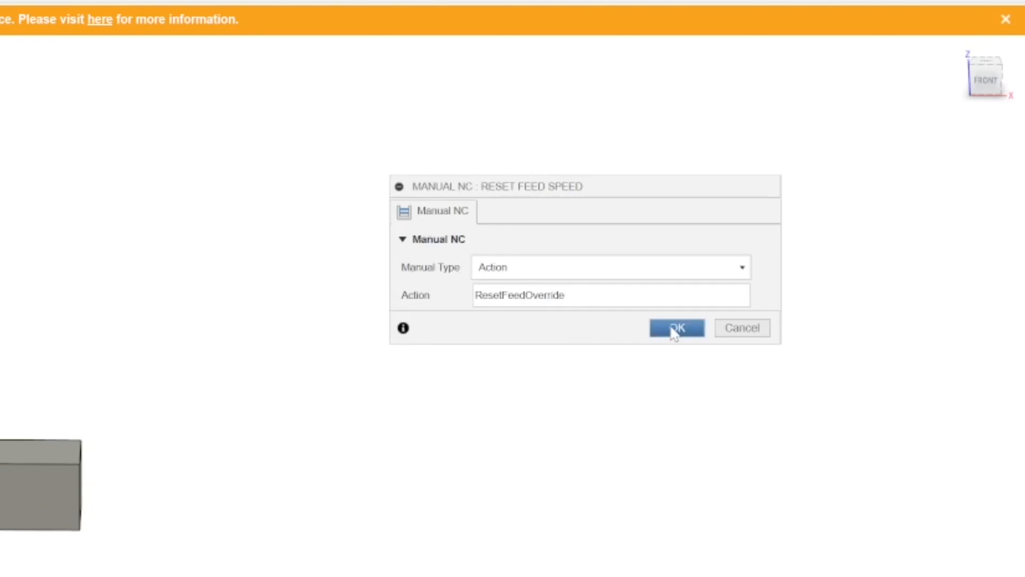
pyautogui.click(674, 329)
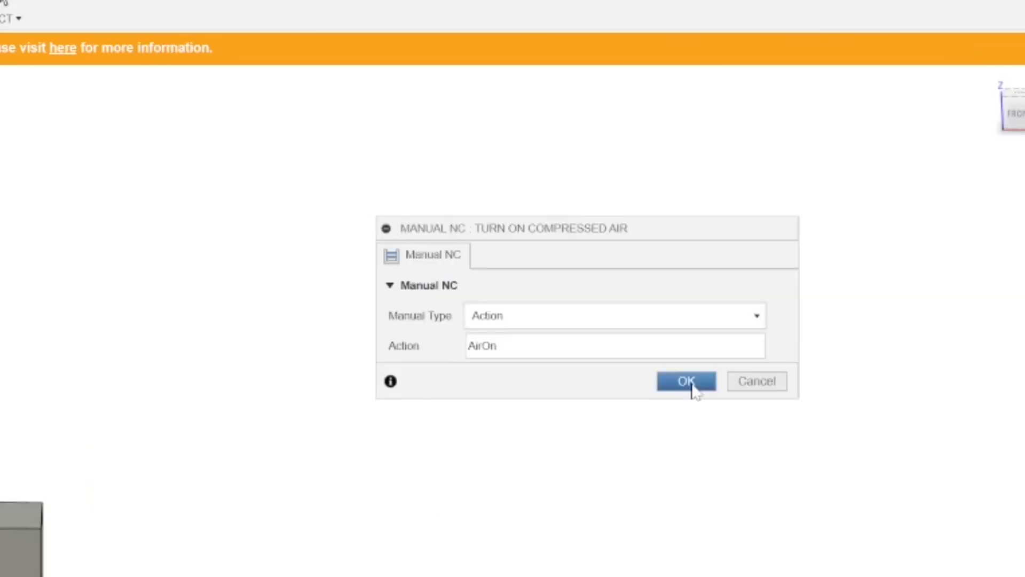
# Step: Review the manual NC actions for compressed air on and off, auto vacuum, vacuum on and off, and light on
pyautogui.click(690, 382)
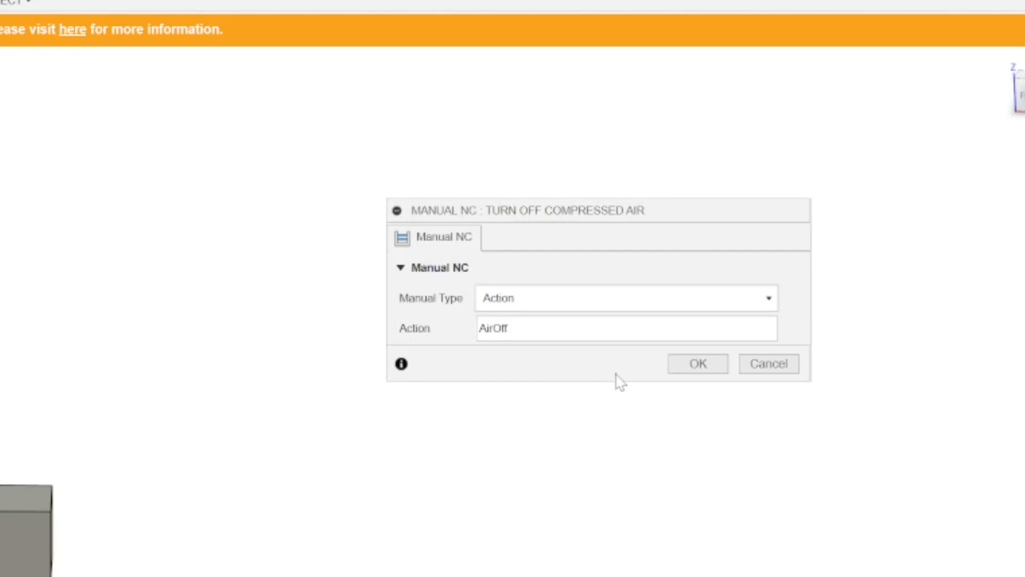
pyautogui.click(696, 368)
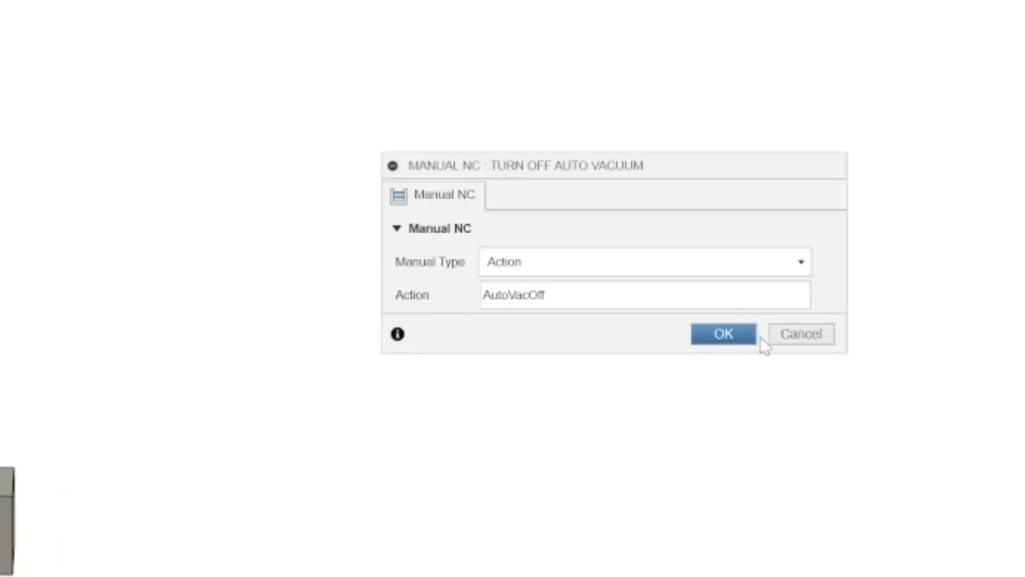
pyautogui.click(803, 338)
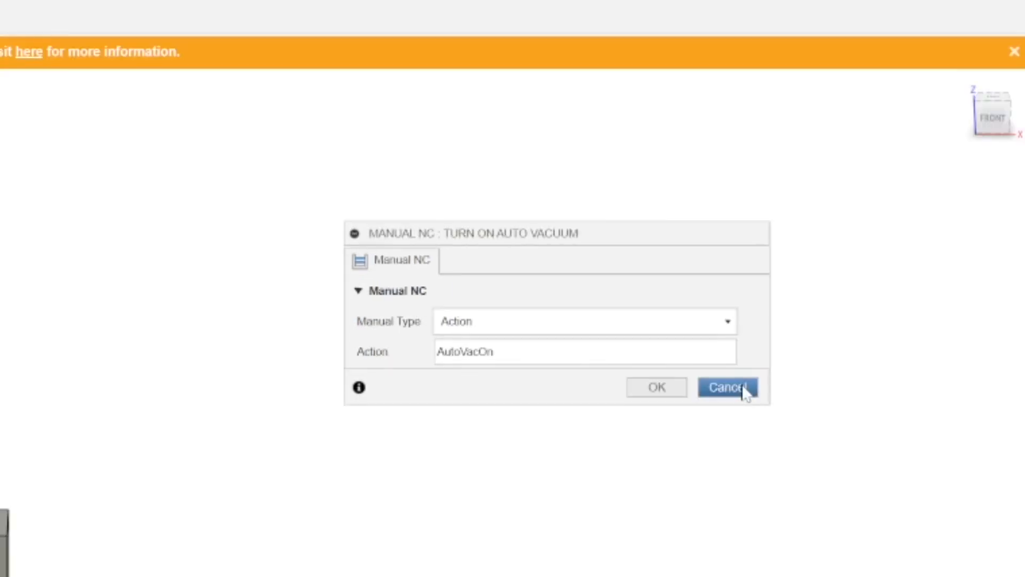
pyautogui.click(825, 385)
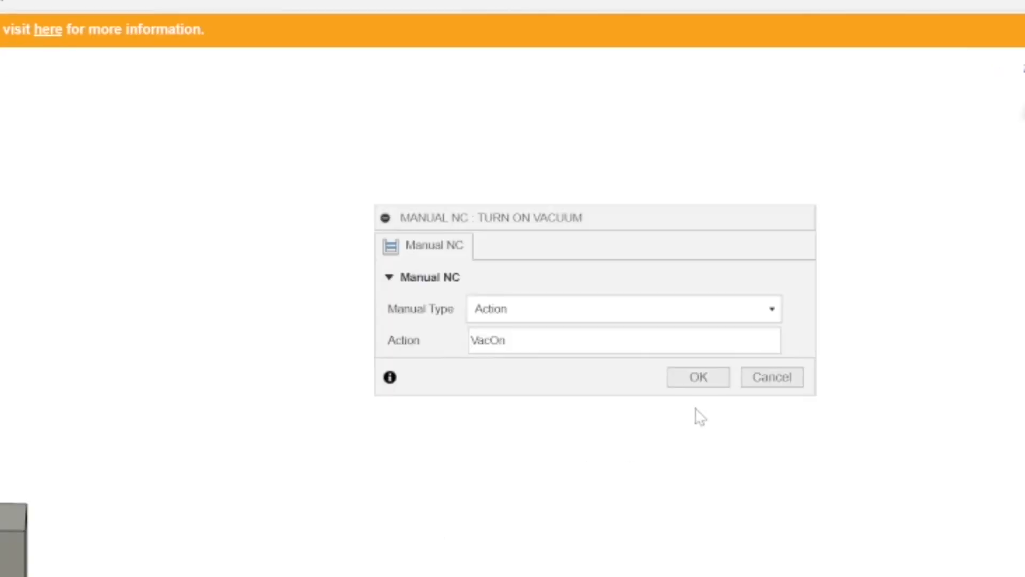
pyautogui.click(769, 380)
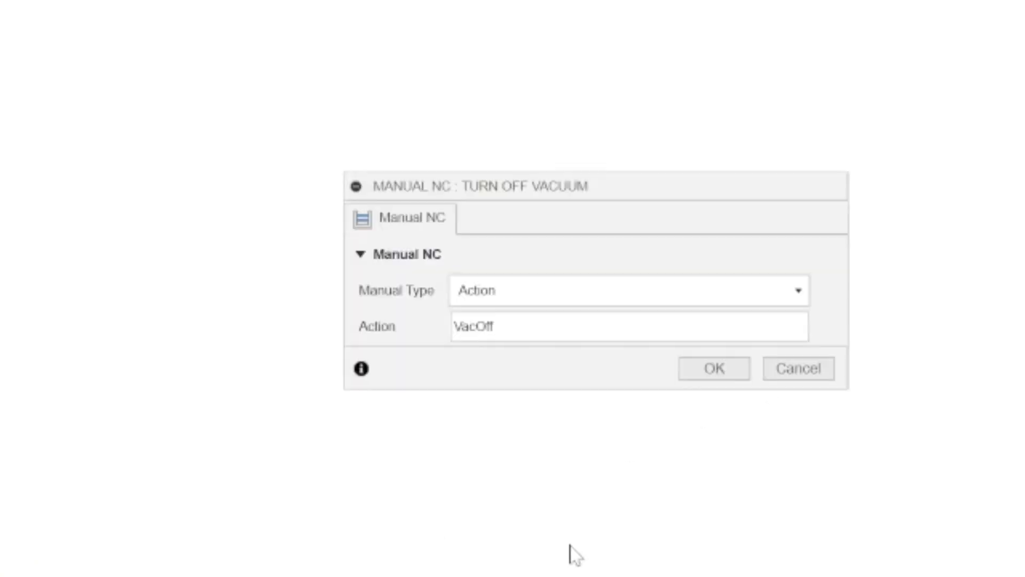
pyautogui.click(816, 377)
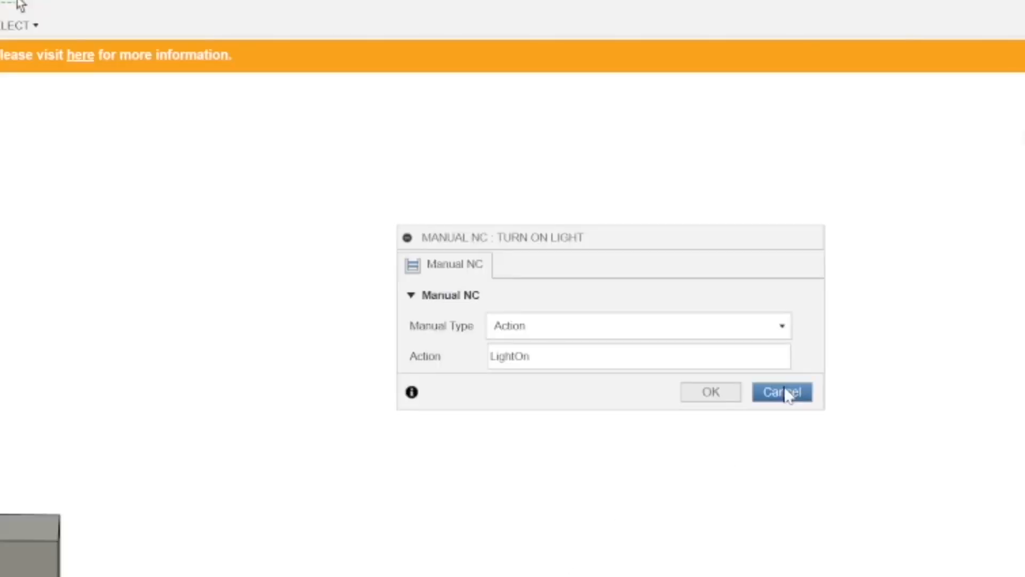
pyautogui.click(782, 391)
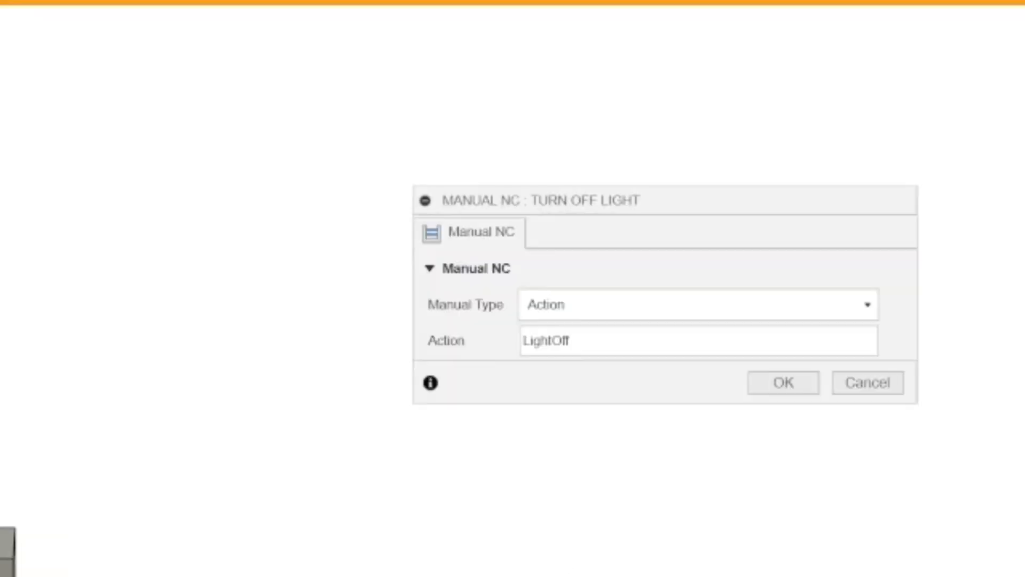
# Step: Review the manual NC settings for pause (stop), pause for X seconds, measure tool, tool break check and optional stop
pyautogui.click(877, 386)
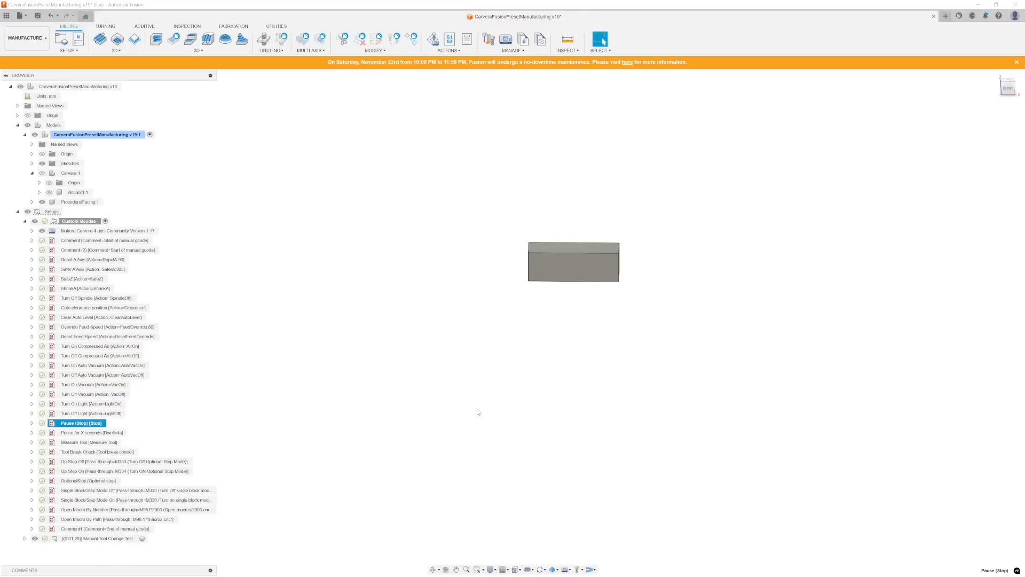
pyautogui.doubleClick(60, 425)
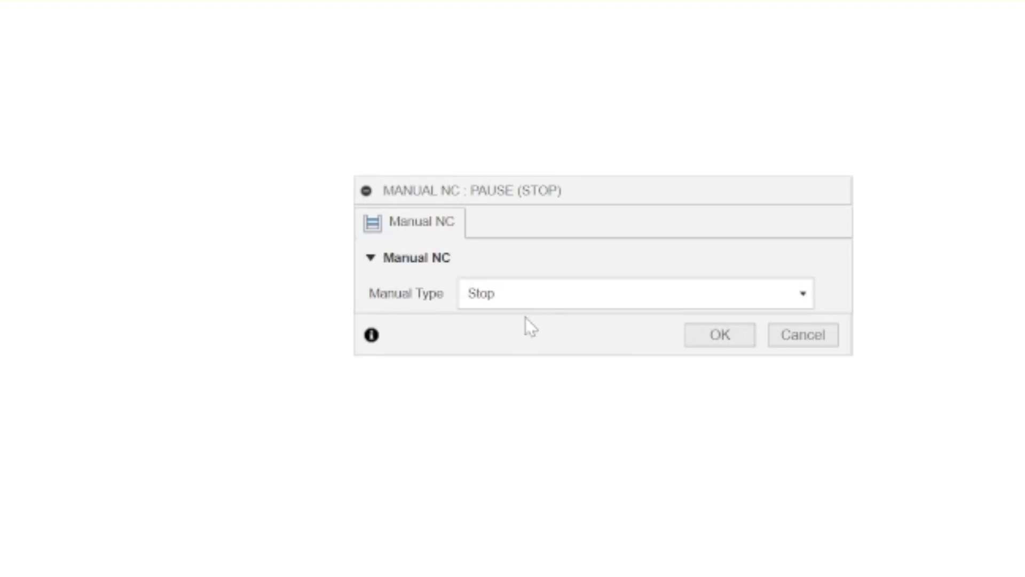
pyautogui.click(712, 341)
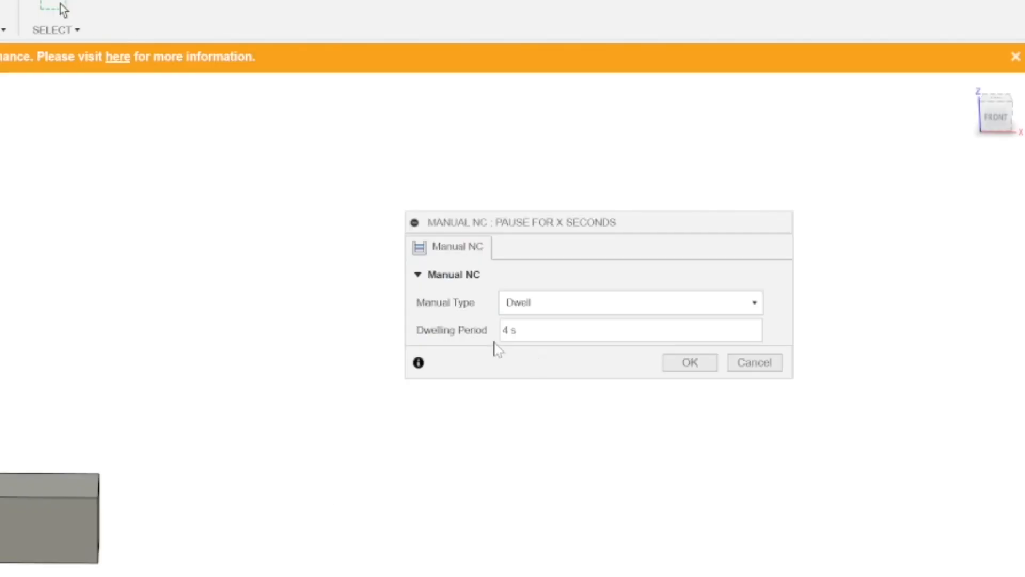
pyautogui.click(691, 361)
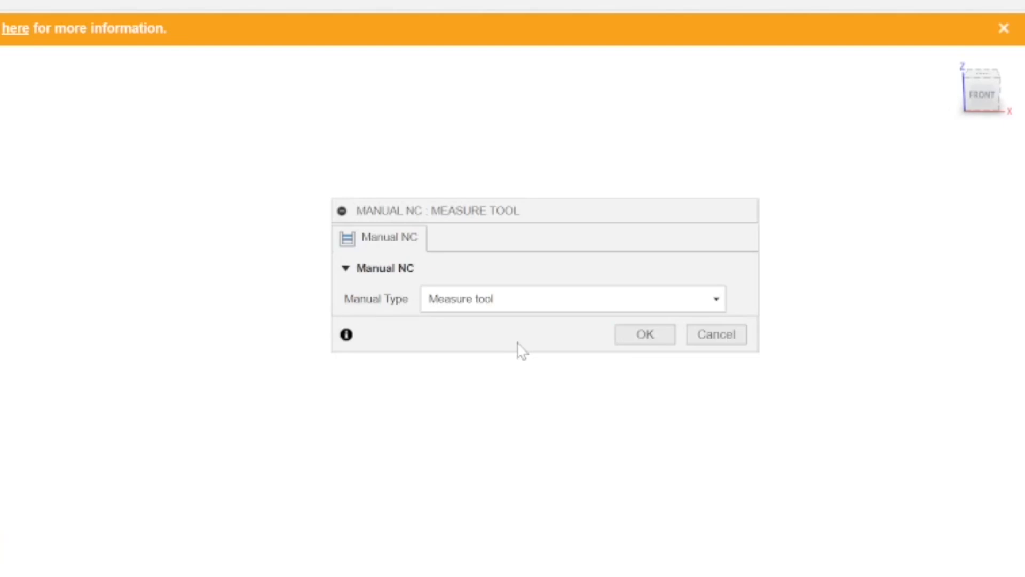
pyautogui.click(630, 334)
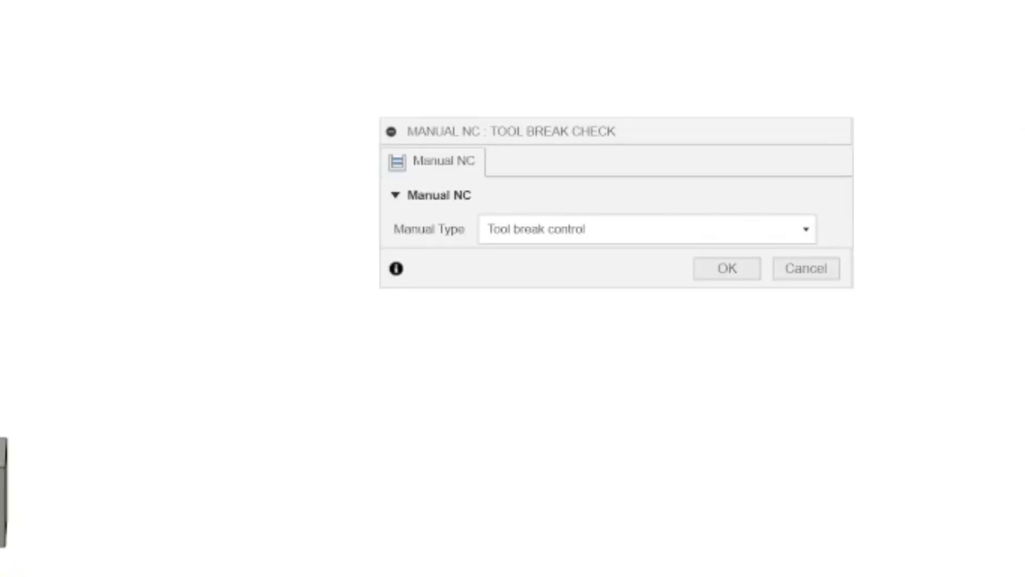
pyautogui.click(825, 270)
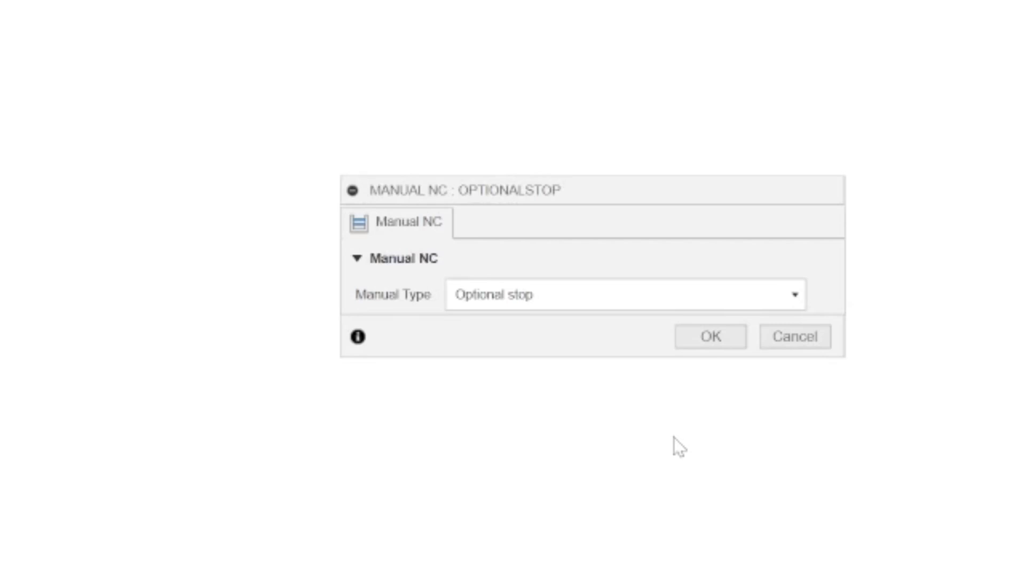
pyautogui.click(794, 337)
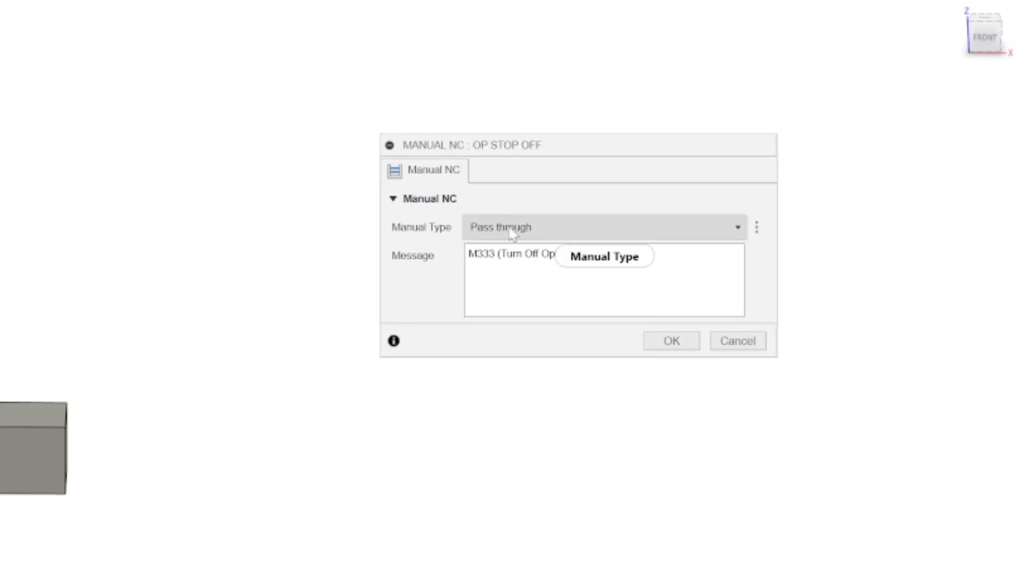
# Step: Examine the pass-through messages of the manual NC operations that switch optional stop mode and single block mode off and on
pyautogui.moveTo(470, 253); pyautogui.dragTo(669, 253)
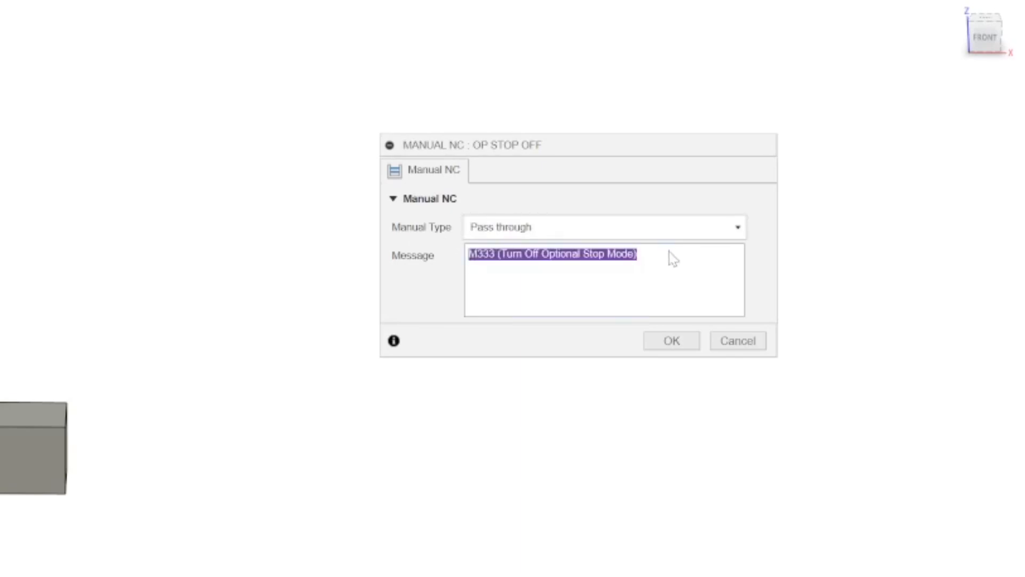
pyautogui.click(663, 264)
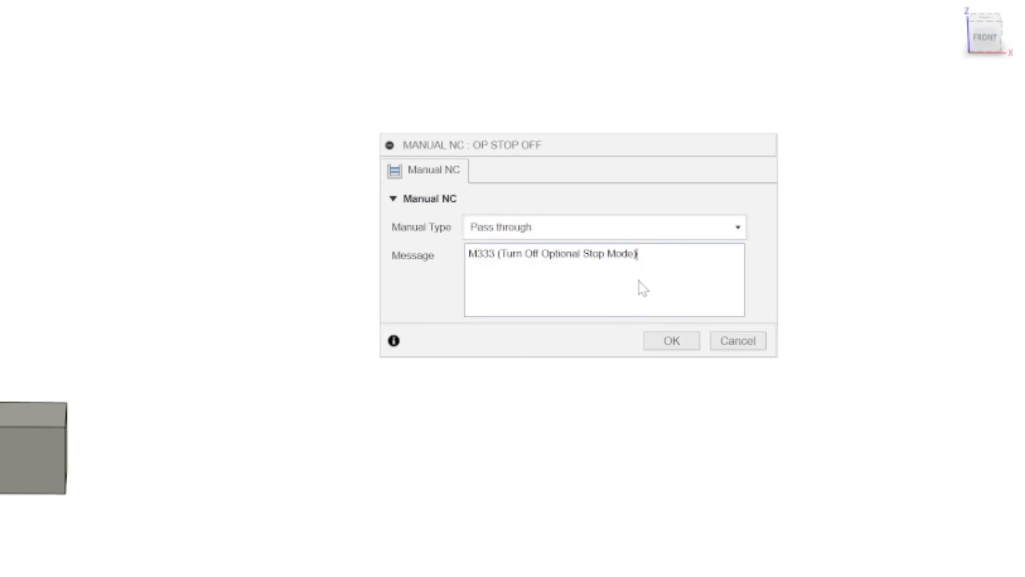
pyautogui.click(667, 343)
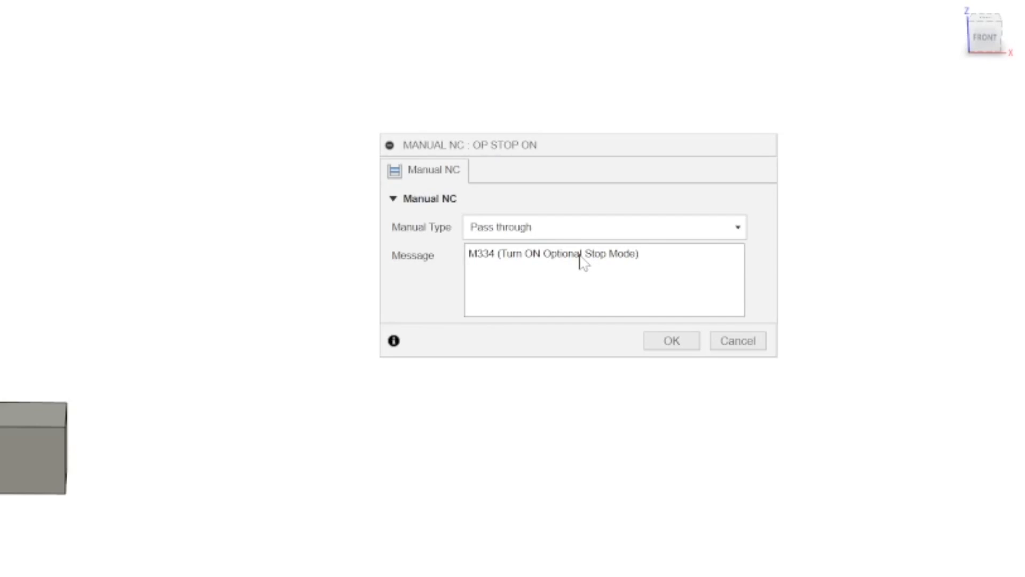
pyautogui.click(670, 342)
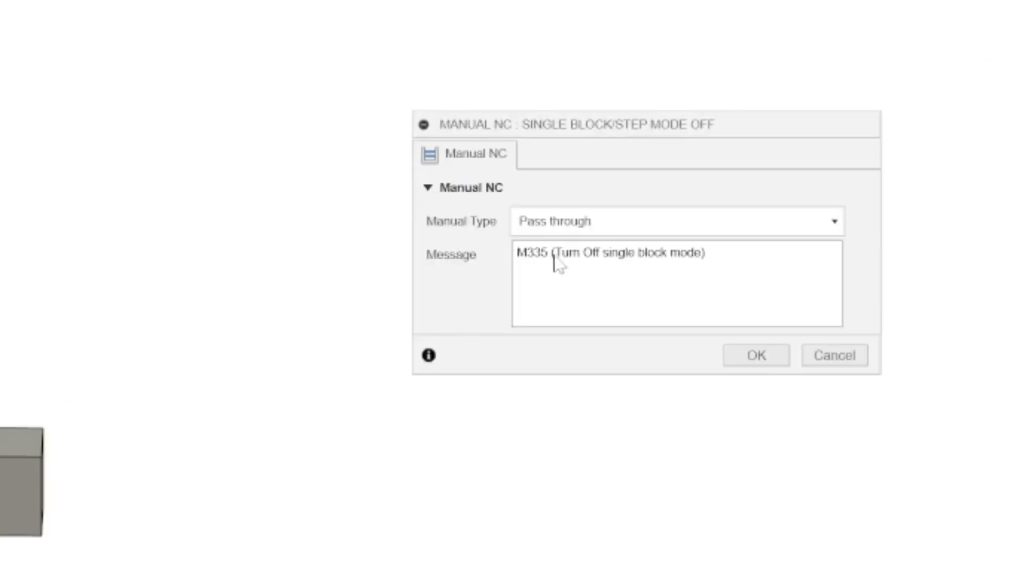
pyautogui.click(744, 357)
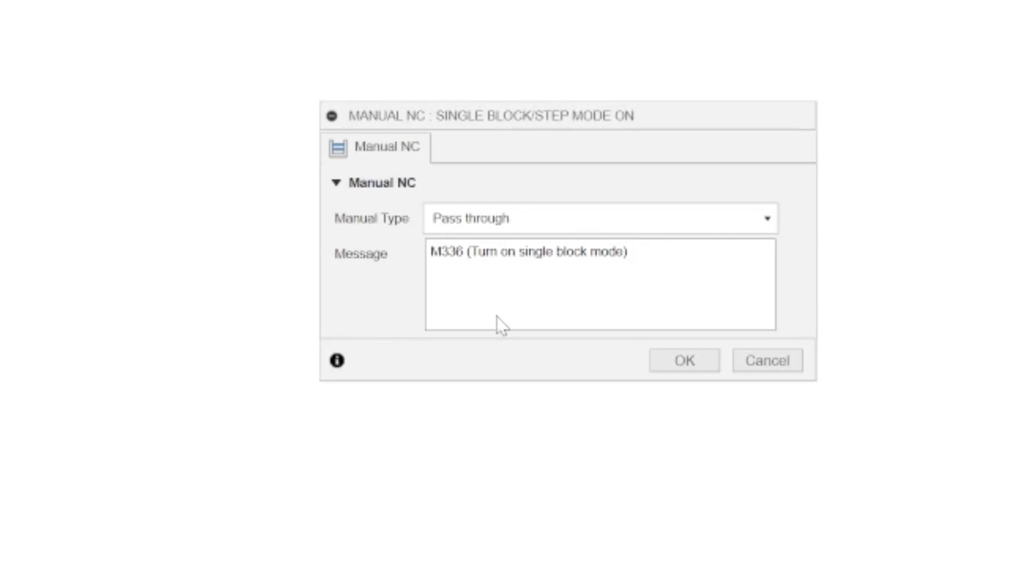
pyautogui.click(694, 361)
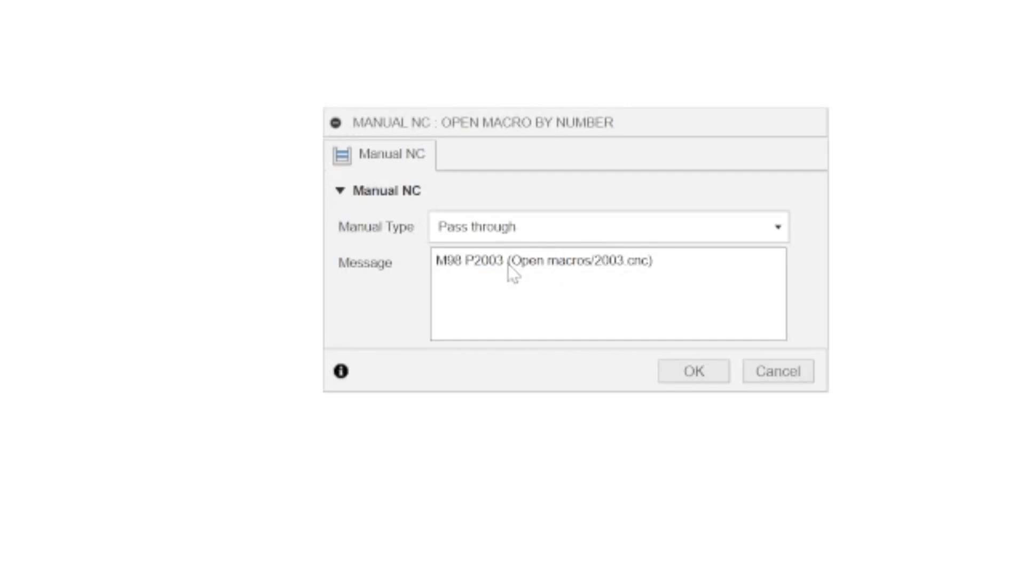
# Step: Examine the pass-through messages for opening a macro by number and by path, trying the folder prefix test/ before macro2.cnc
pyautogui.click(697, 377)
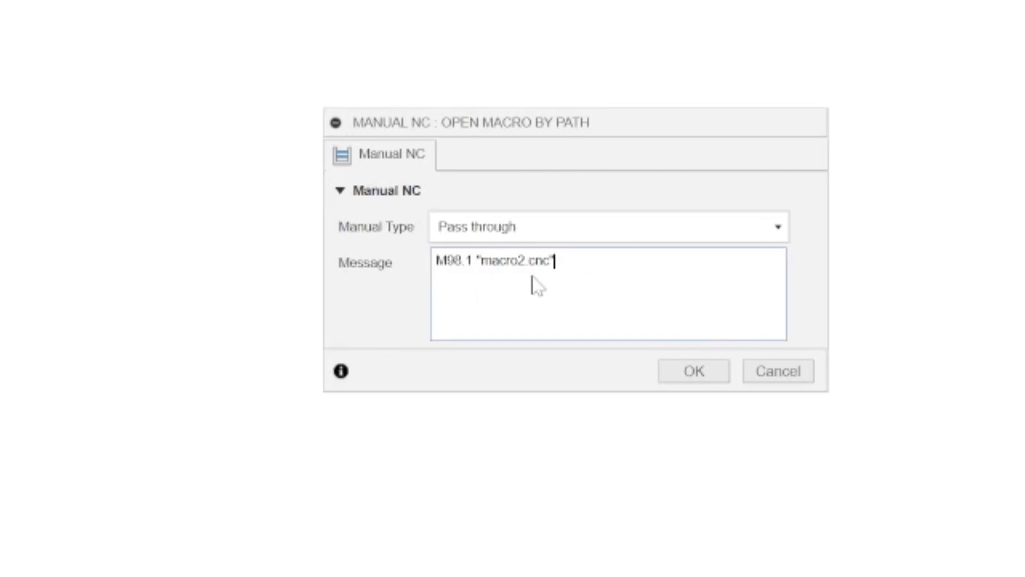
pyautogui.click(482, 262)
pyautogui.write('test/')
pyautogui.press('End')
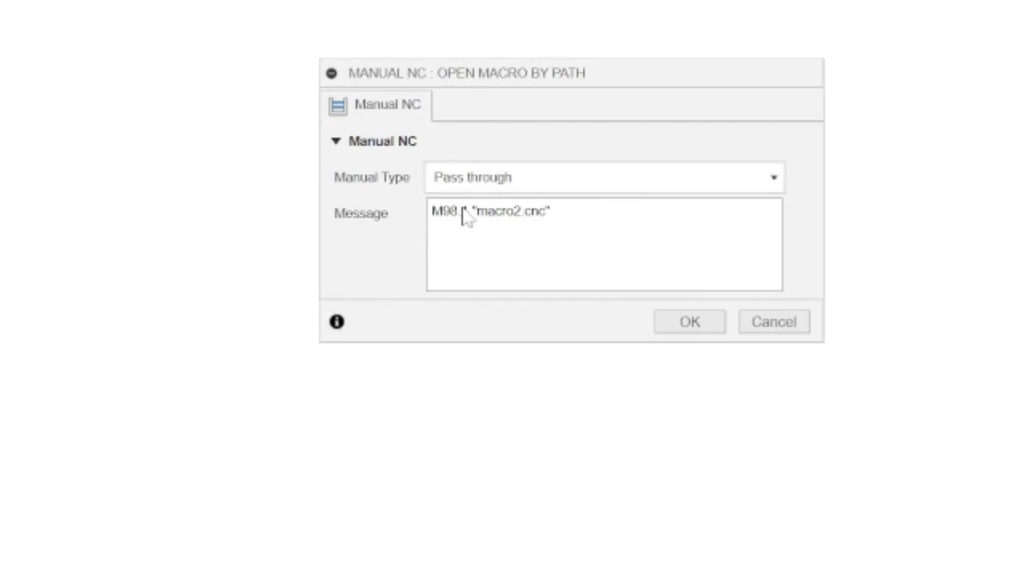
pyautogui.click(711, 326)
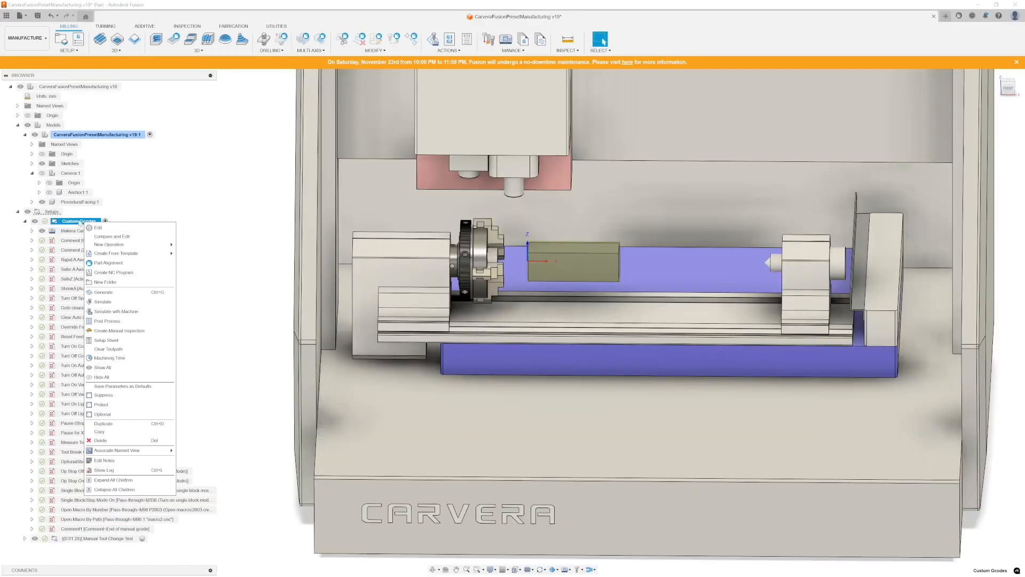
# Step: Open the post-processing settings of the Manual Tool Change Test setup and examine its machine, post and post properties
pyautogui.click(110, 322)
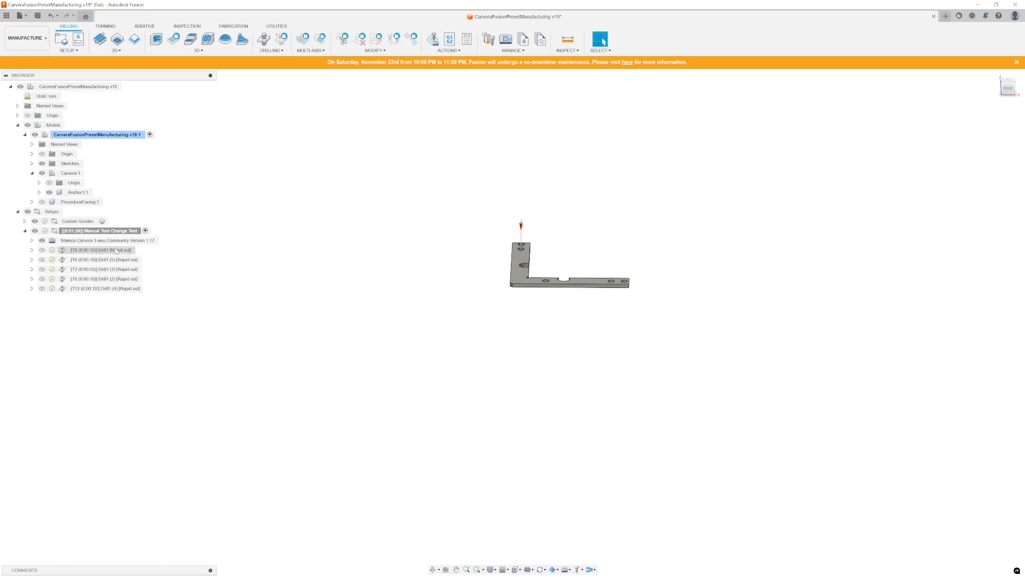
pyautogui.click(136, 289)
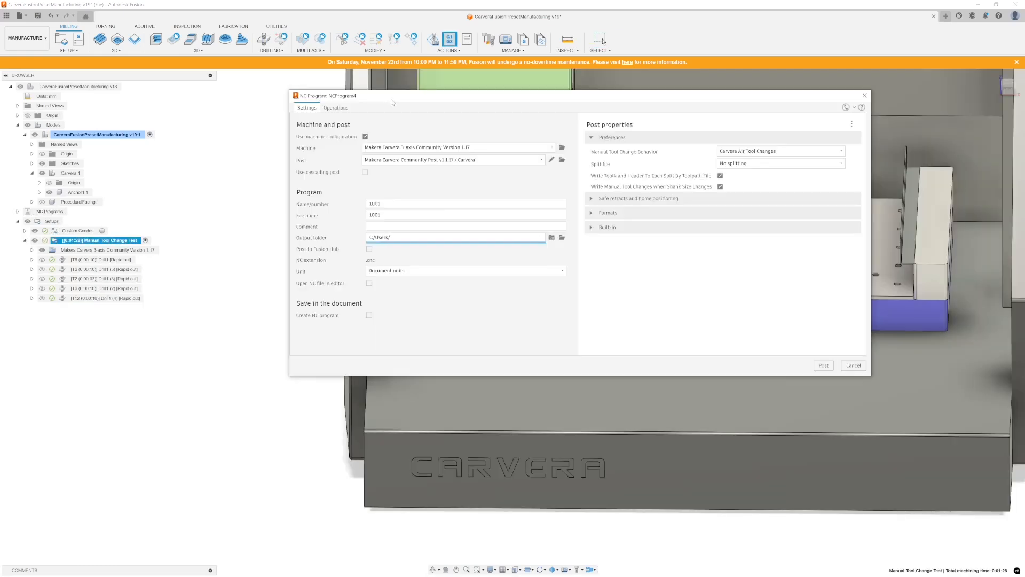
pyautogui.moveTo(394, 98); pyautogui.dragTo(460, 87)
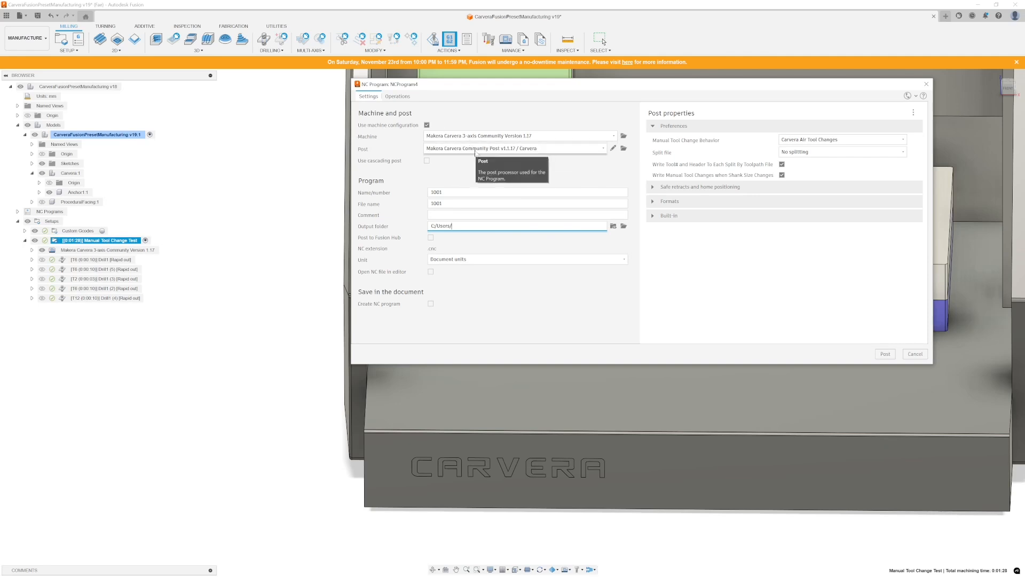
pyautogui.click(715, 245)
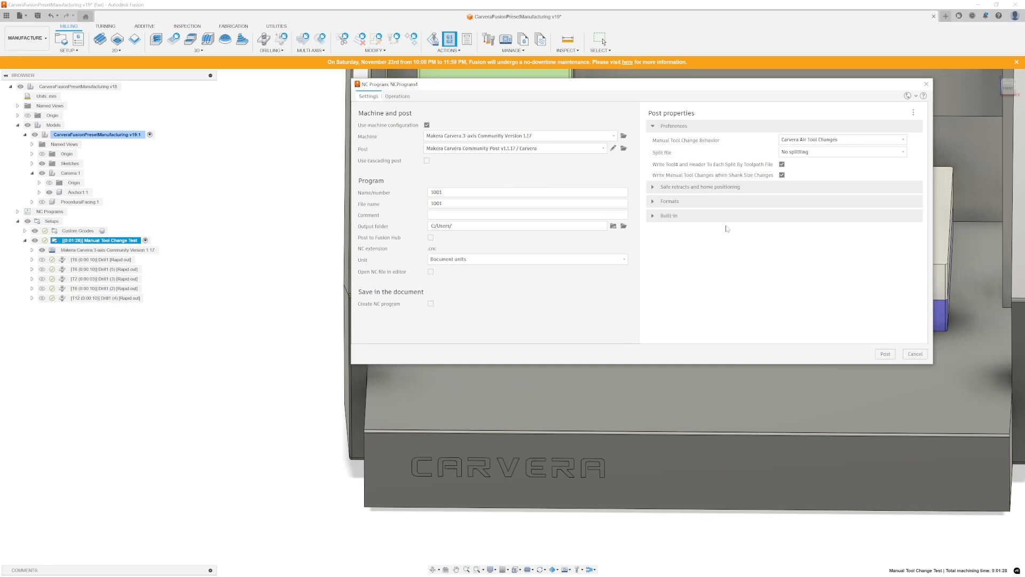
# Step: Try Manual Tool Change Behavior as Error On More Than 6 Tools, Carvera Community Tool Changes and Fusion Manual Tool Changes
pyautogui.click(903, 141)
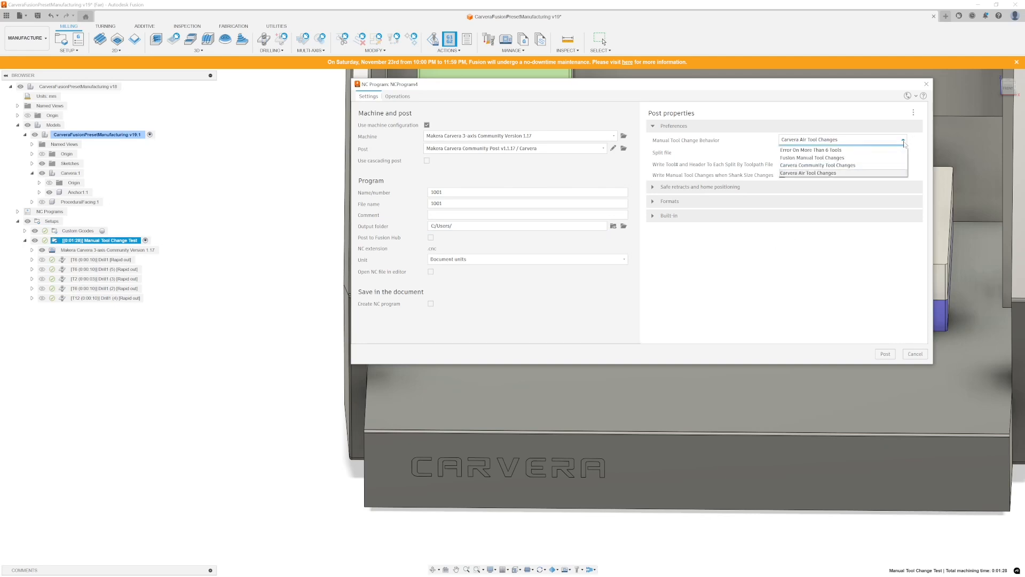
pyautogui.click(875, 166)
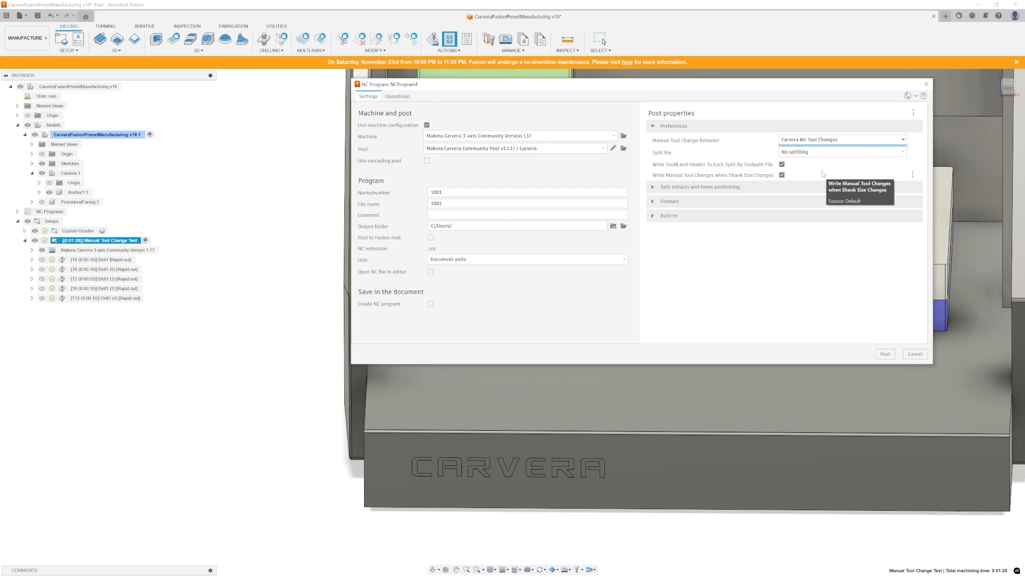
pyautogui.click(828, 141)
pyautogui.click(833, 150)
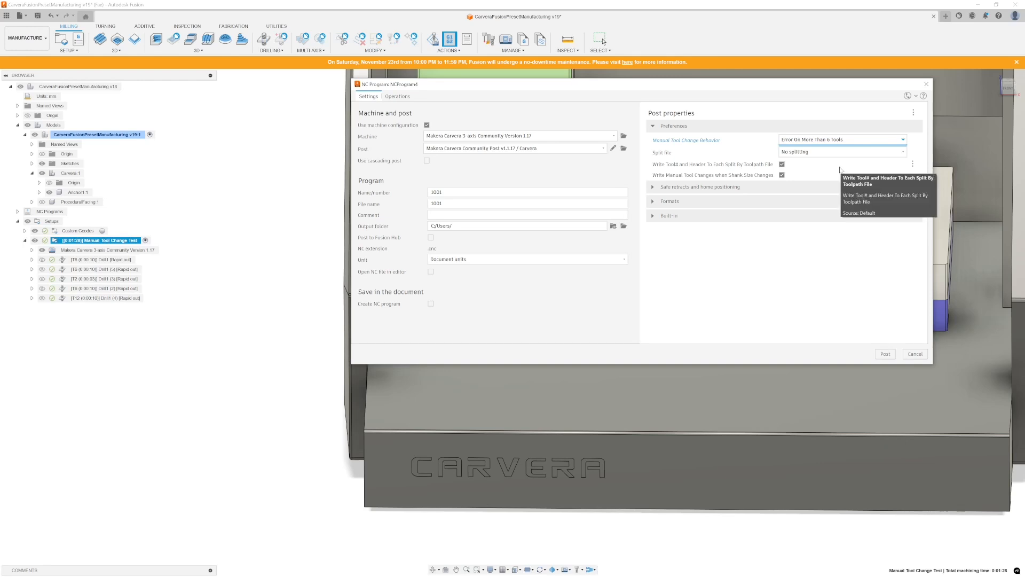
pyautogui.click(837, 141)
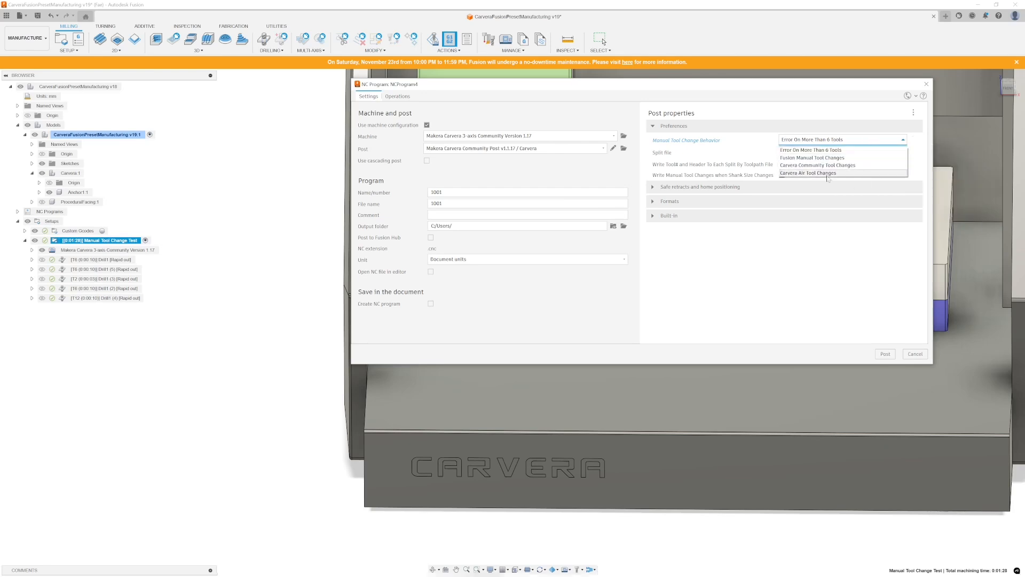
pyautogui.click(806, 167)
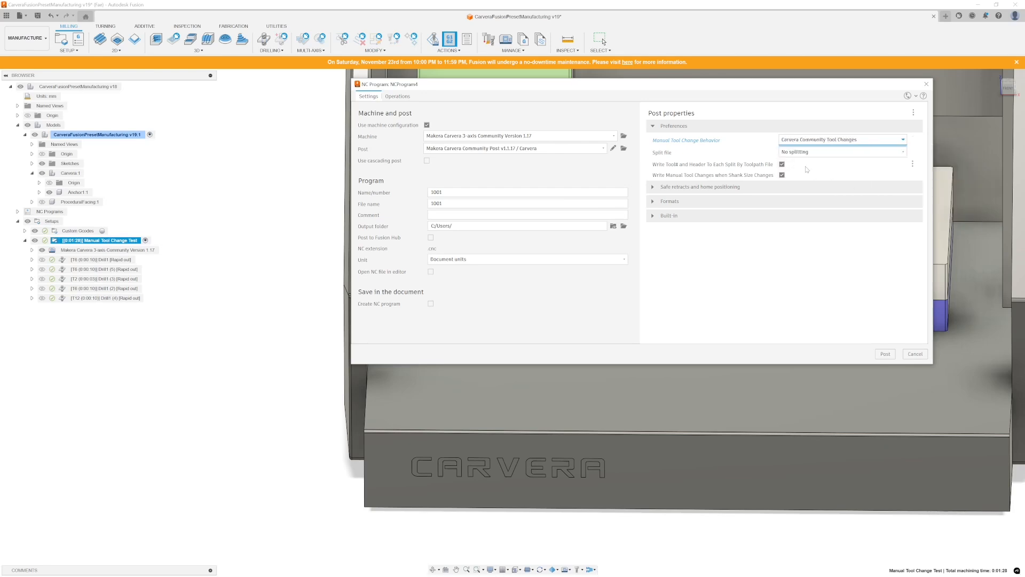
pyautogui.click(912, 140)
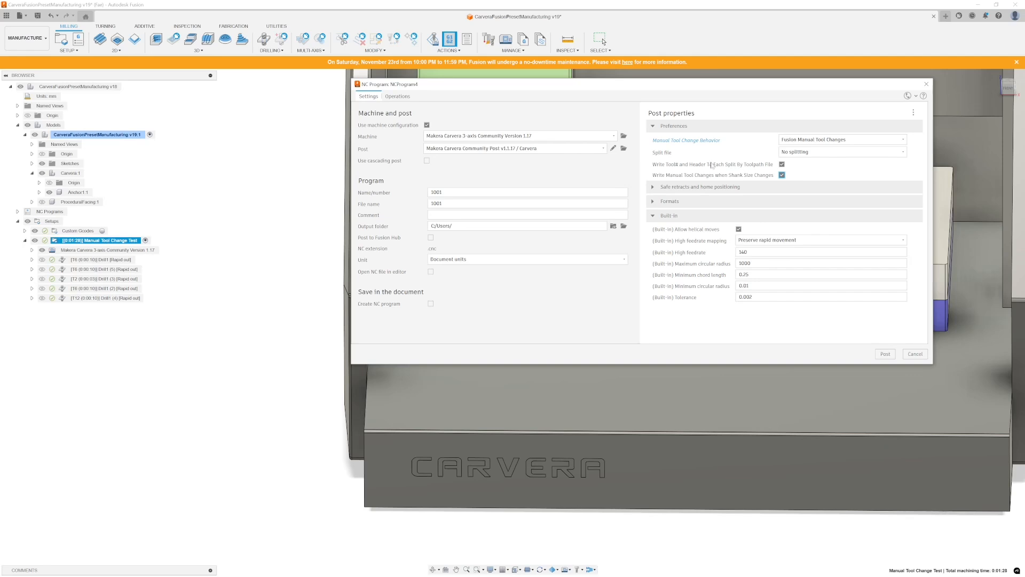
# Step: Try splitting the file by toolpath with the tool number and header disabled for each split file, and restore No splitting
pyautogui.click(802, 151)
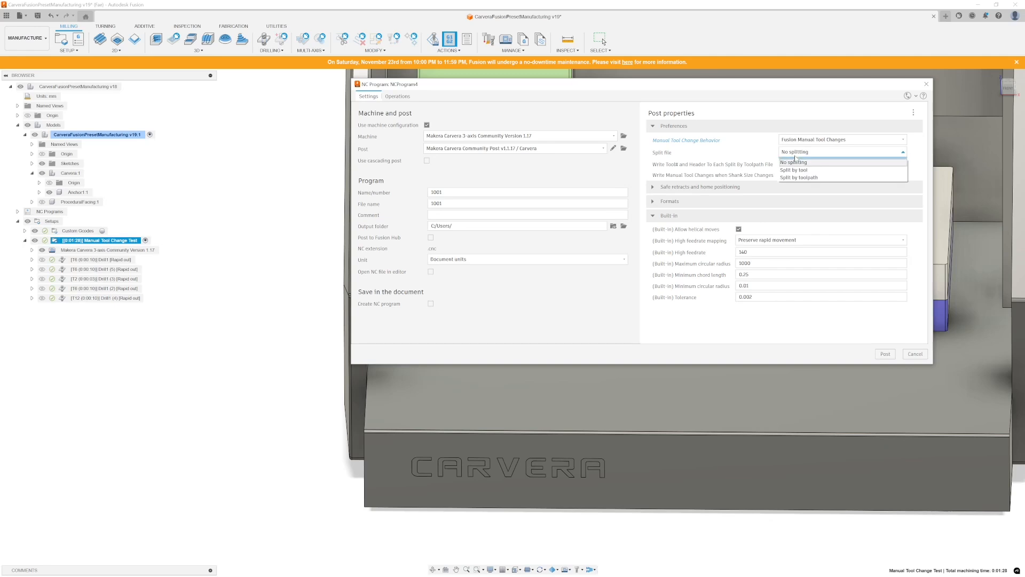
pyautogui.click(816, 181)
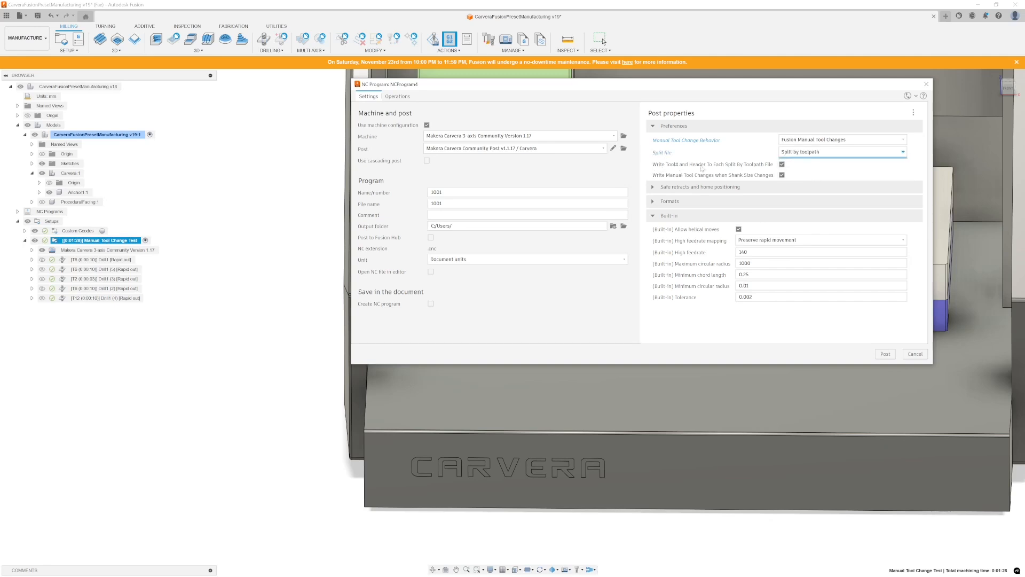
pyautogui.click(781, 163)
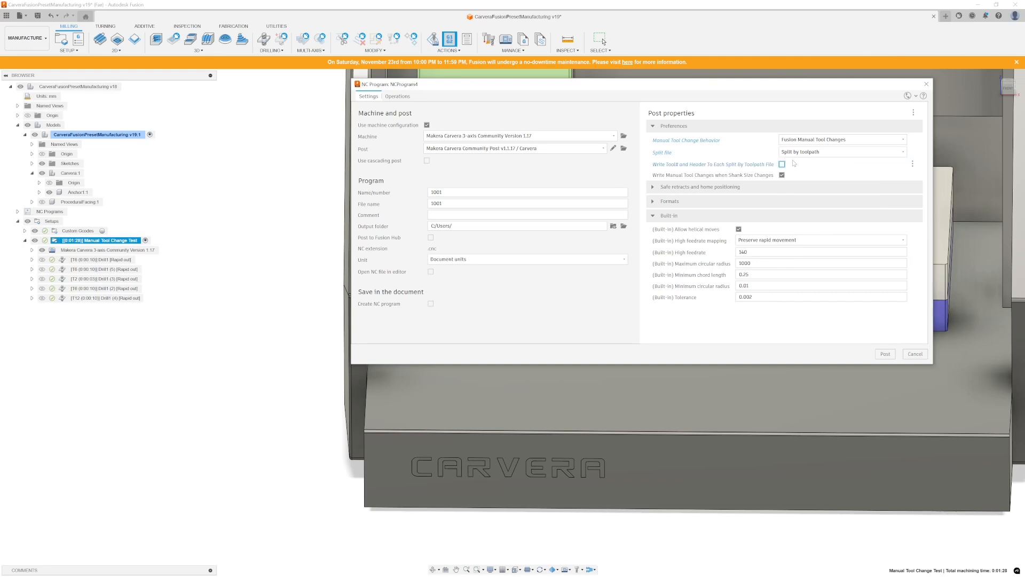
pyautogui.click(797, 152)
pyautogui.click(795, 163)
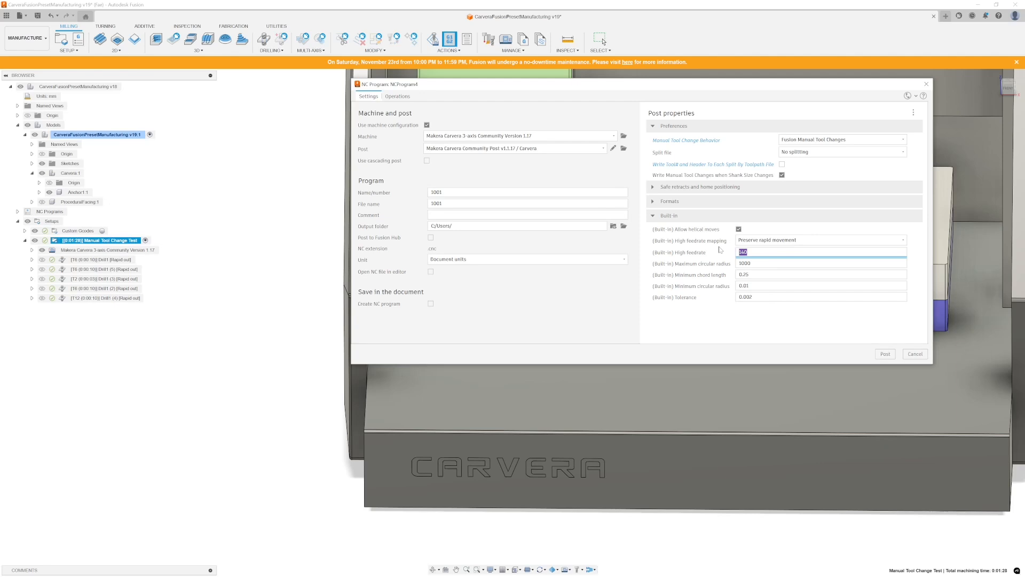
# Step: Examine the built-in high feedrate mapping options, keep Preserve rapid movement, and close the NC program settings
pyautogui.click(801, 239)
pyautogui.click(812, 245)
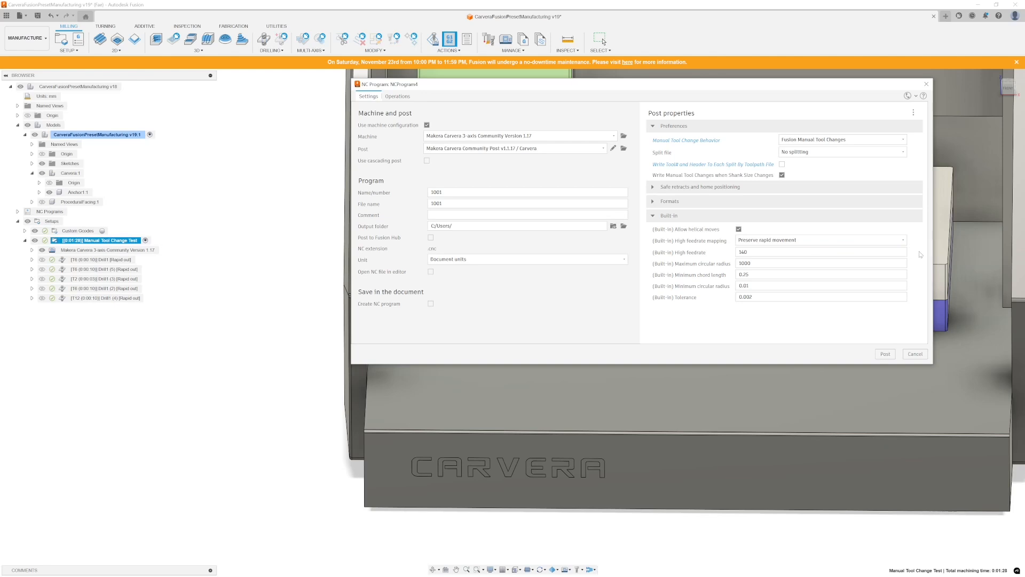
# Step: Open the first drill operation's tool for editing and examine its post processor settings
pyautogui.rightClick(104, 251)
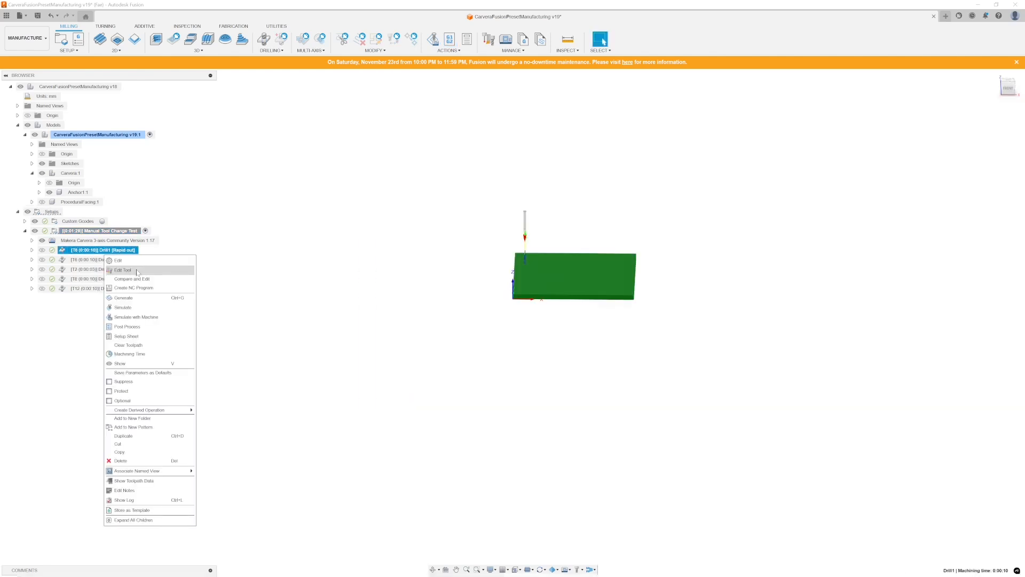
pyautogui.click(137, 271)
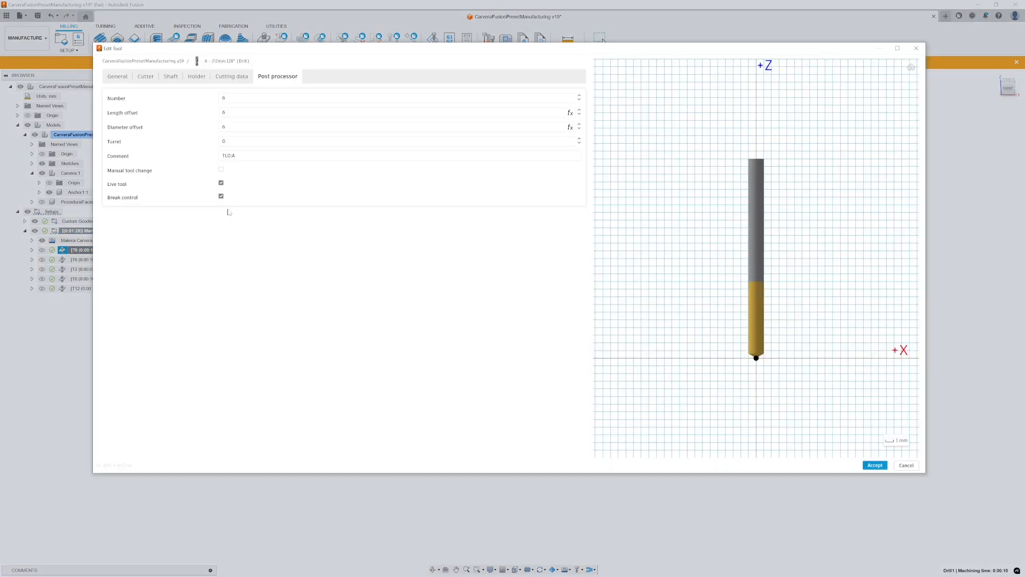